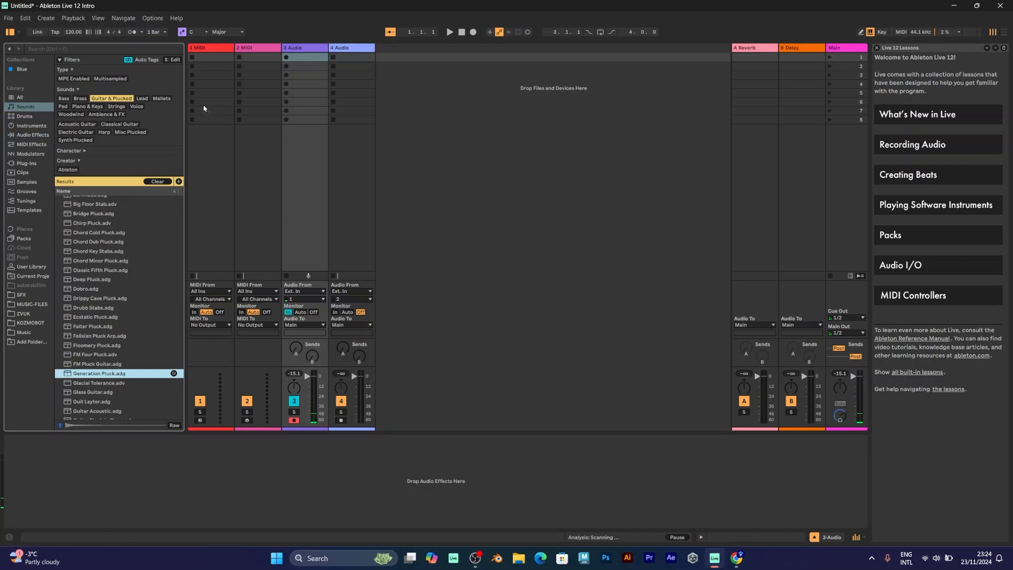
Load the Generation Pluck instrument onto the 1 MIDI track
left_click(208, 51)
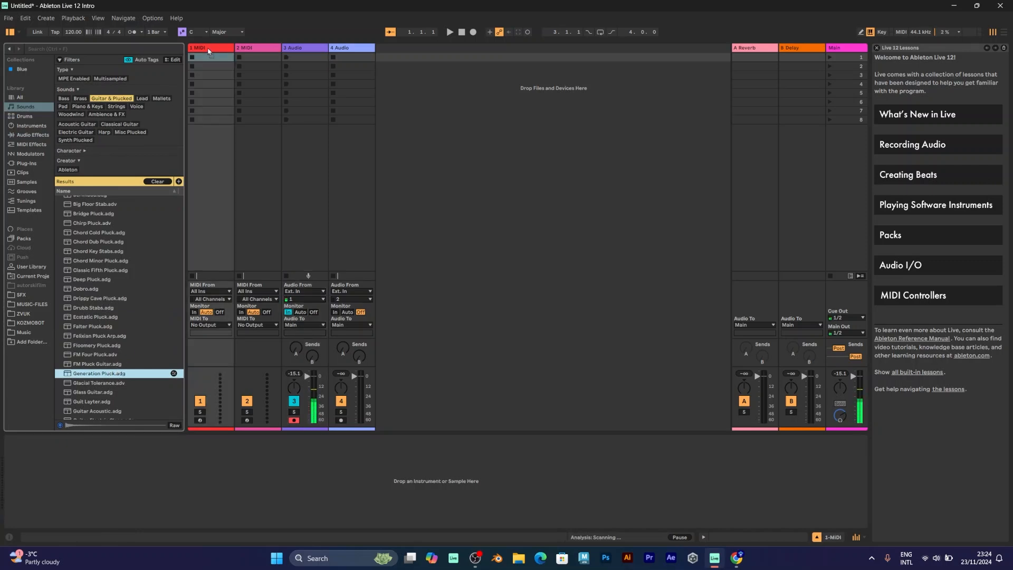
left_click_drag(204, 48, 205, 48)
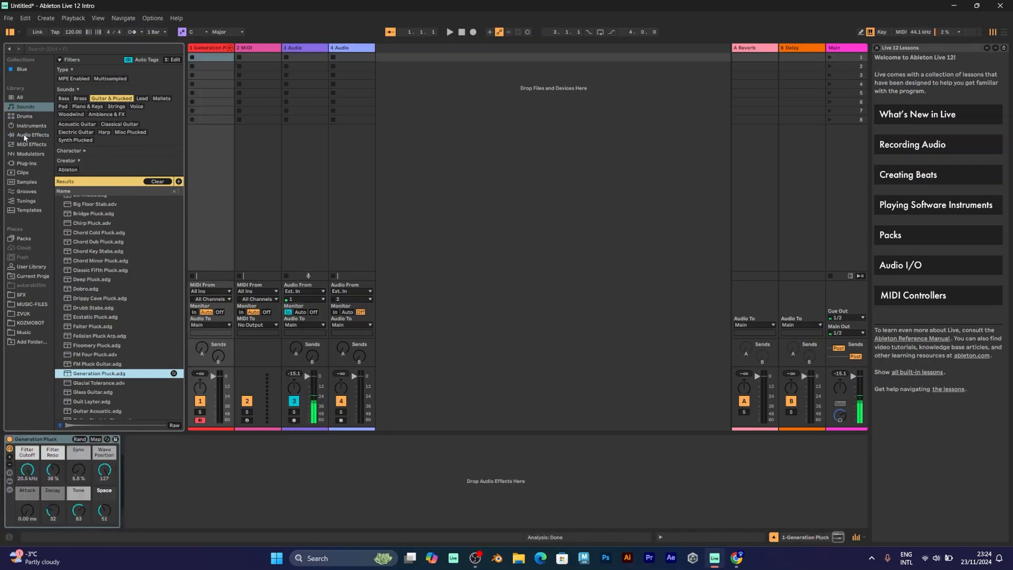
List the Audio Effect Rack presets among the audio effects, with the EQ Three presets collapsed
left_click(25, 135)
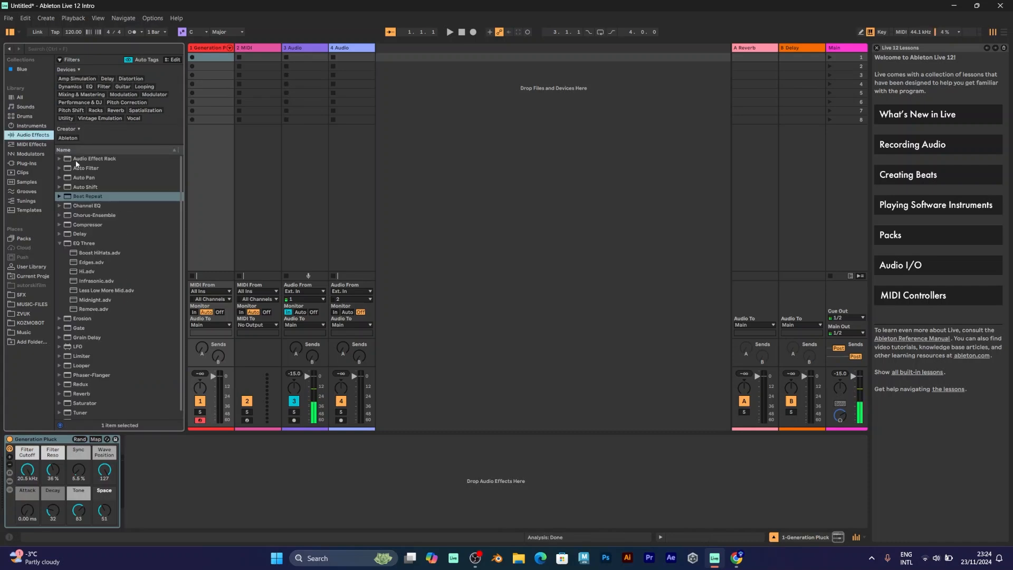
left_click(70, 160)
left_click(59, 243)
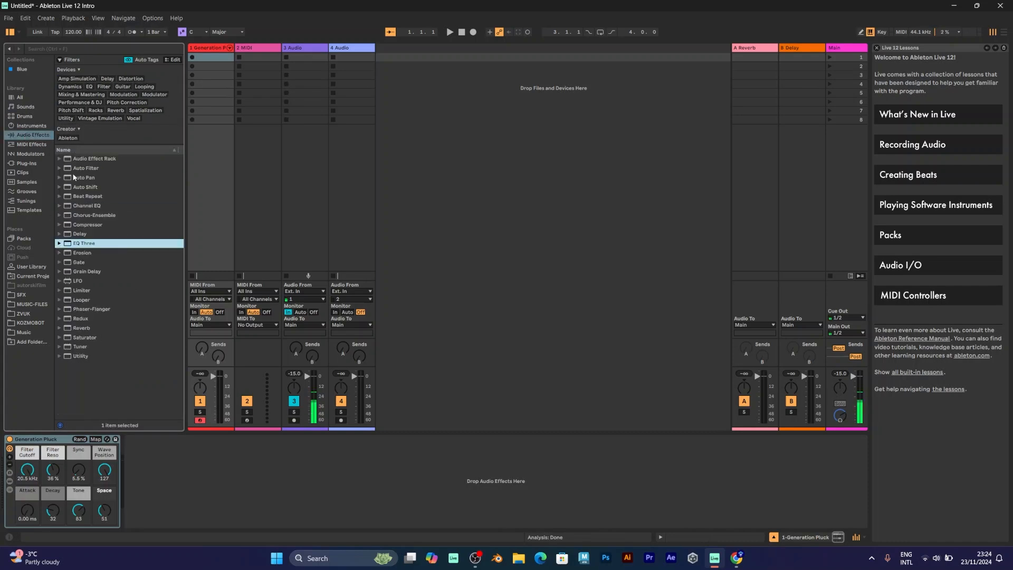
left_click(59, 159)
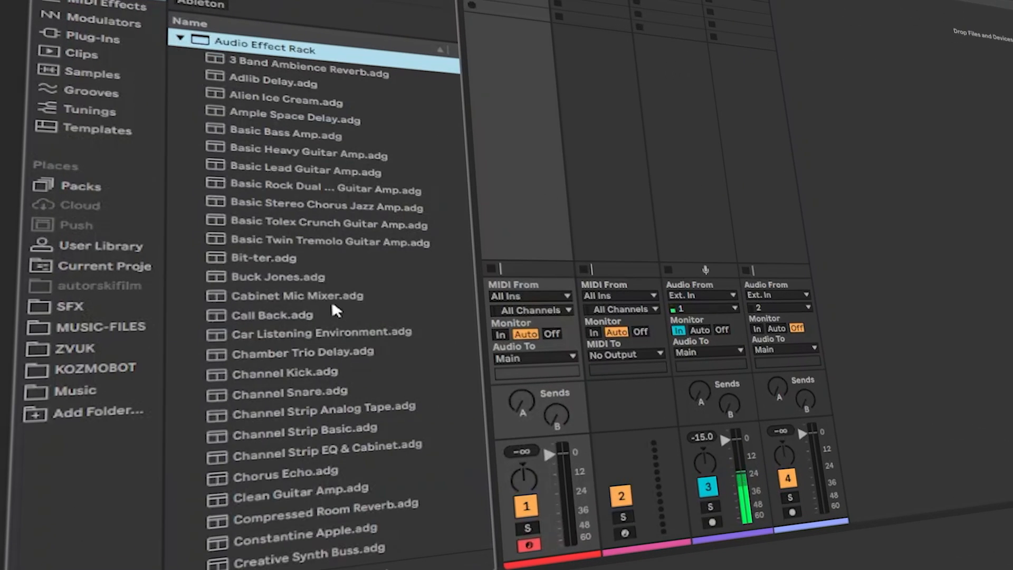
Add the Clean Guitar Amp rack after Generation Pluck and adjust its Volume to 5.1 dB
scroll(310, 271, "down", 4)
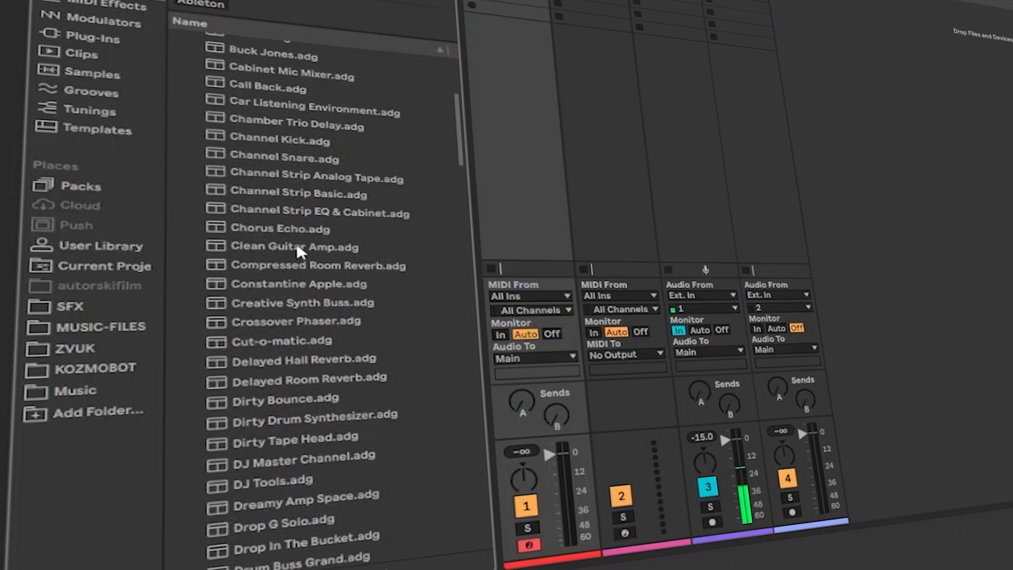
left_click_drag(297, 246, 544, 343)
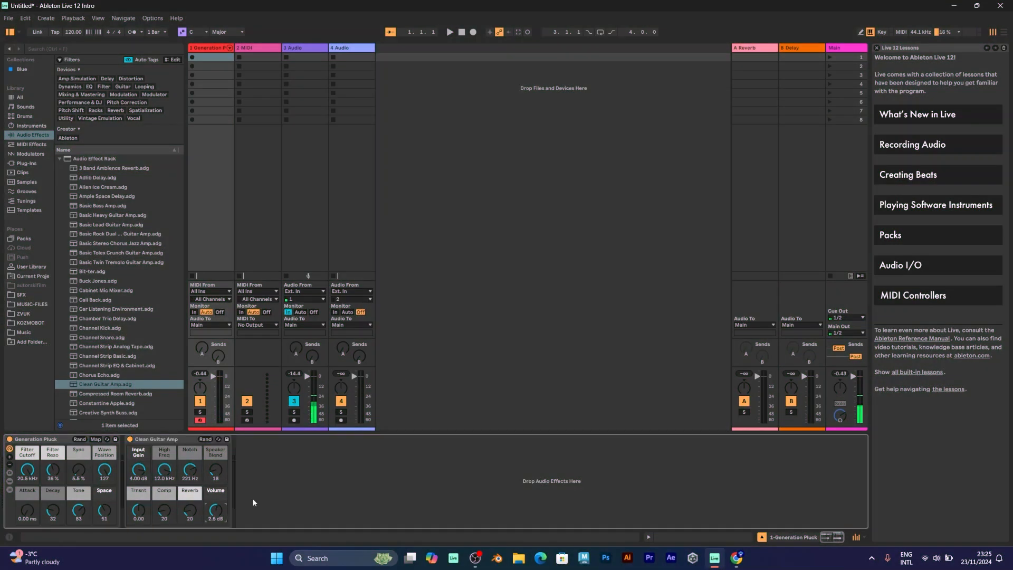
mouse_move(215, 510)
left_mouse_down()
mouse_move(215, 533)
mouse_move(215, 518)
left_mouse_up()
left_click_drag(213, 375, 214, 411)
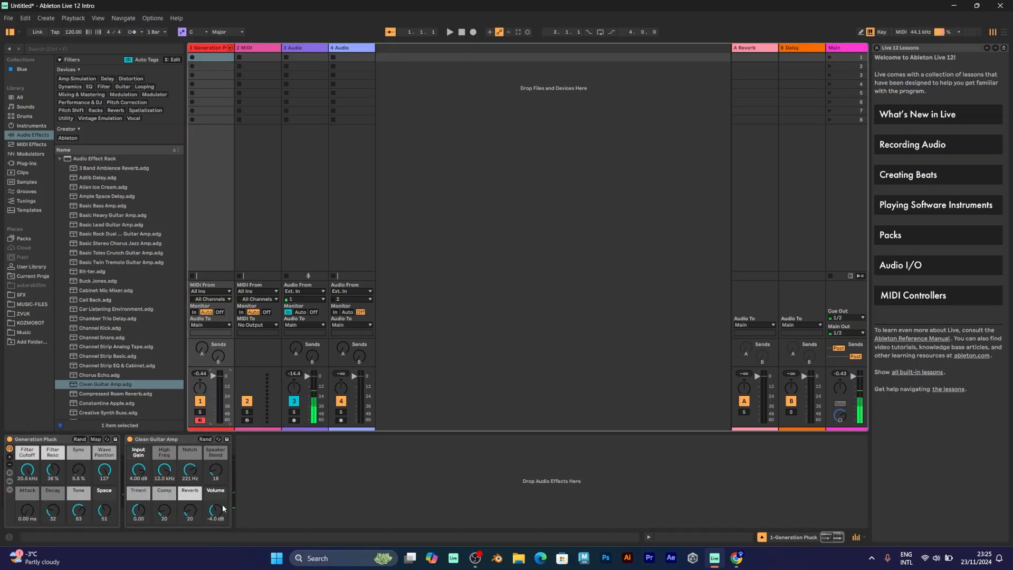
left_click_drag(223, 508, 223, 526)
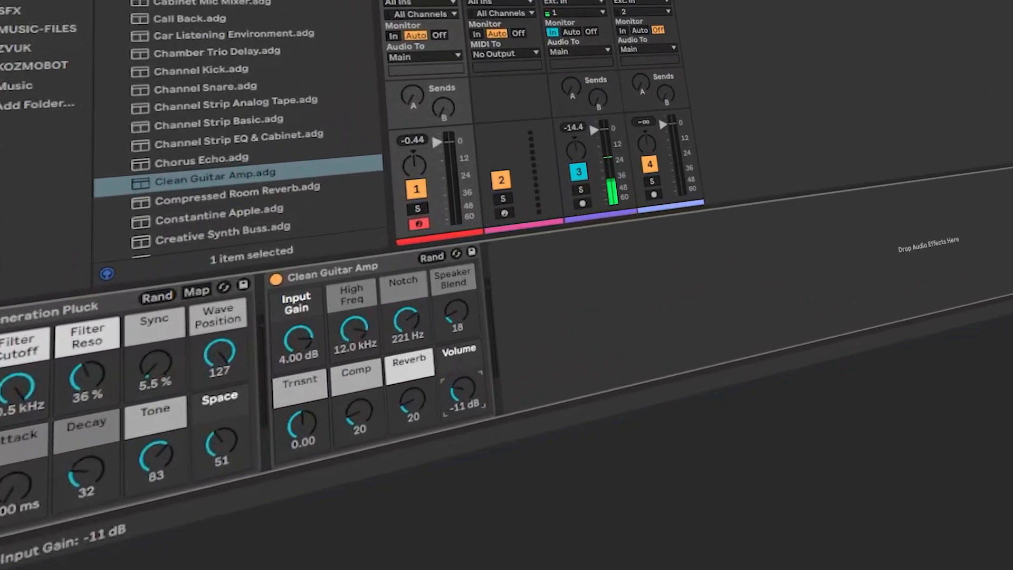
left_click_drag(463, 389, 484, 385)
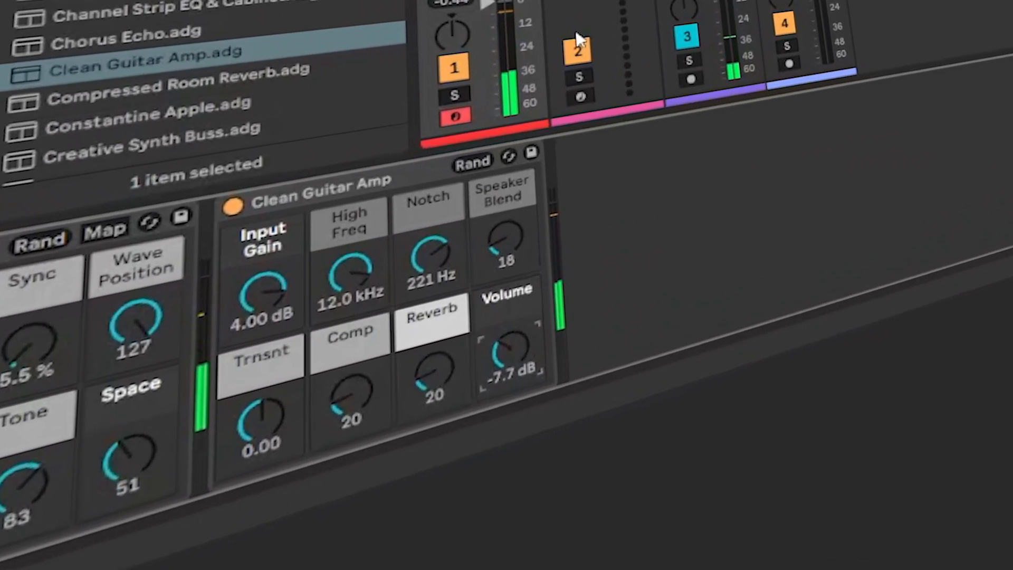
mouse_move(511, 362)
left_mouse_down()
mouse_move(511, 315)
mouse_move(511, 370)
mouse_move(511, 361)
left_mouse_up()
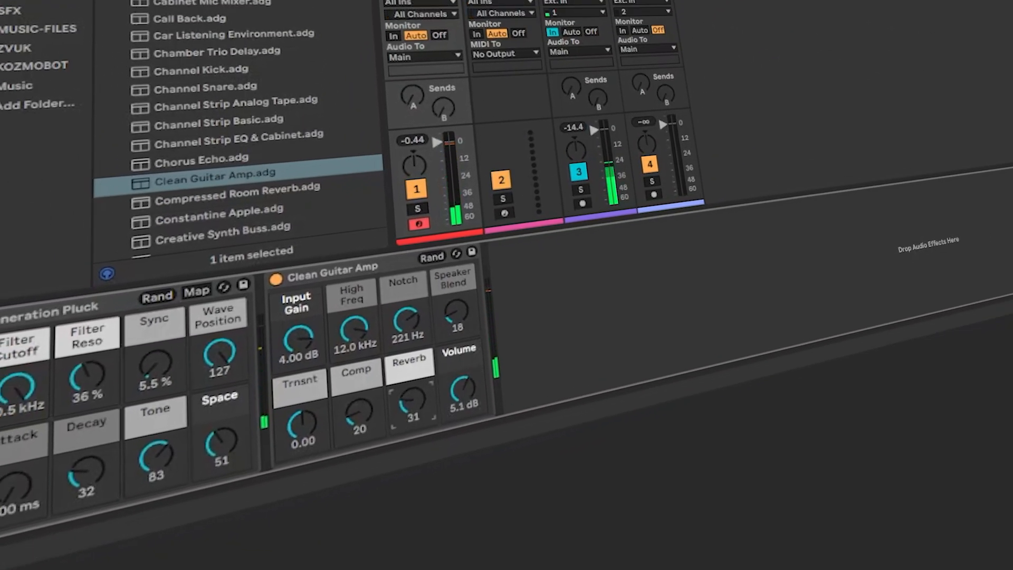
Set the Clean Guitar Amp's Reverb to 127, Volume to 1.7 dB, High Freq to 20.0 kHz and Notch to 162 Hz
left_click_drag(417, 397, 417, 365)
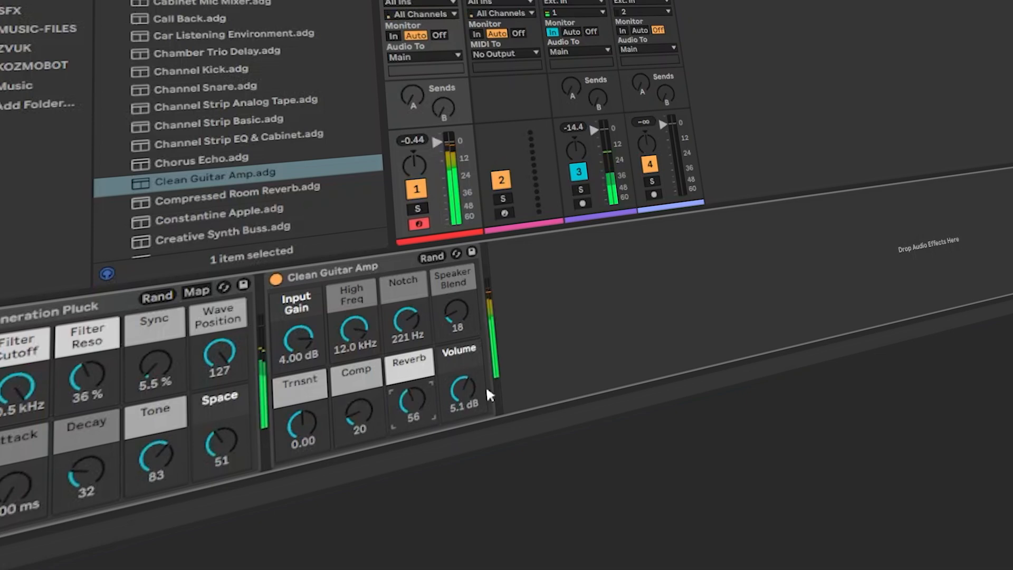
left_click_drag(342, 418, 342, 384)
left_click_drag(396, 405, 396, 438)
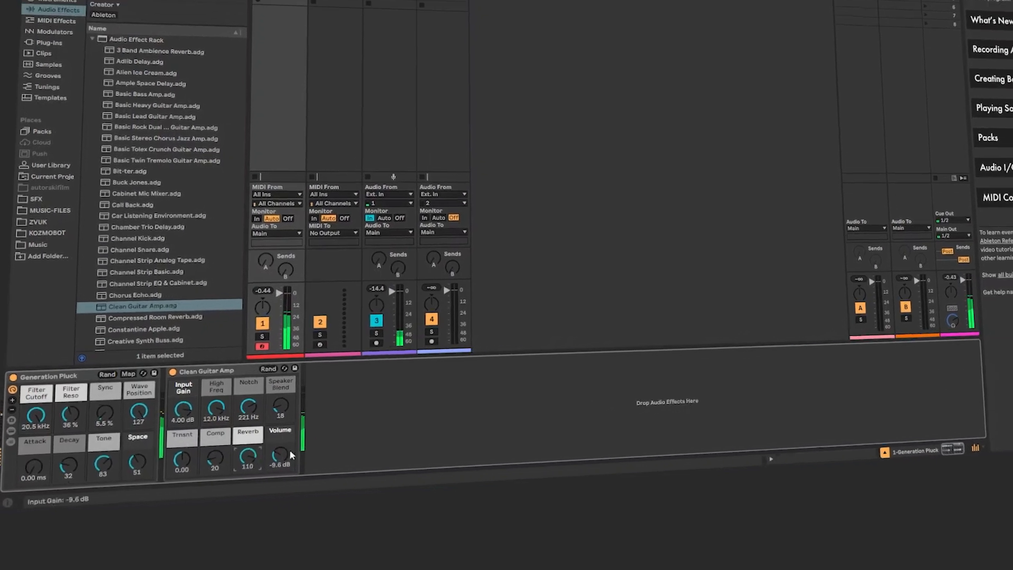
left_click_drag(301, 444, 301, 425)
left_click_drag(226, 500, 225, 491)
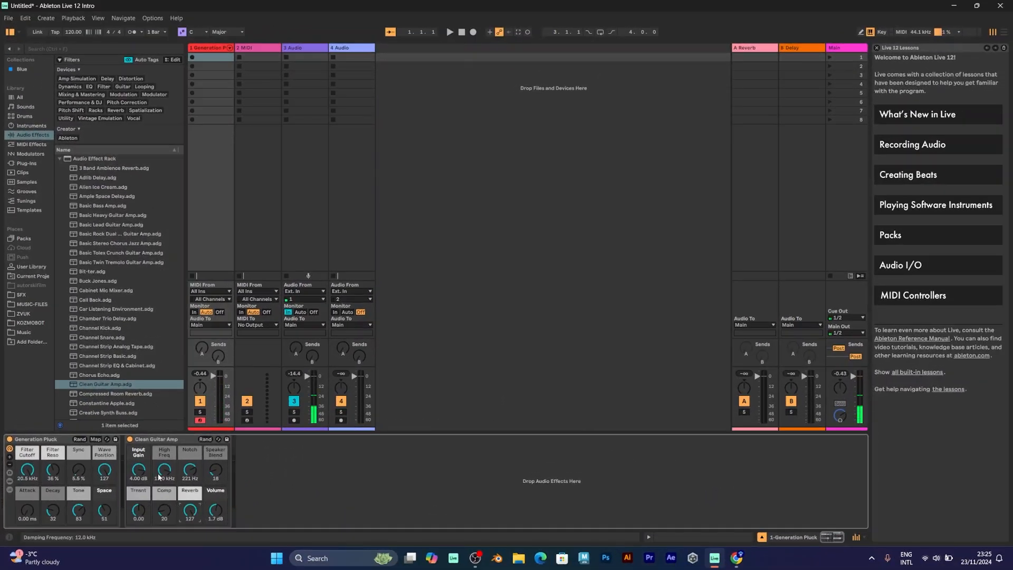
mouse_move(164, 469)
left_mouse_down()
mouse_move(164, 496)
mouse_move(164, 487)
left_mouse_up()
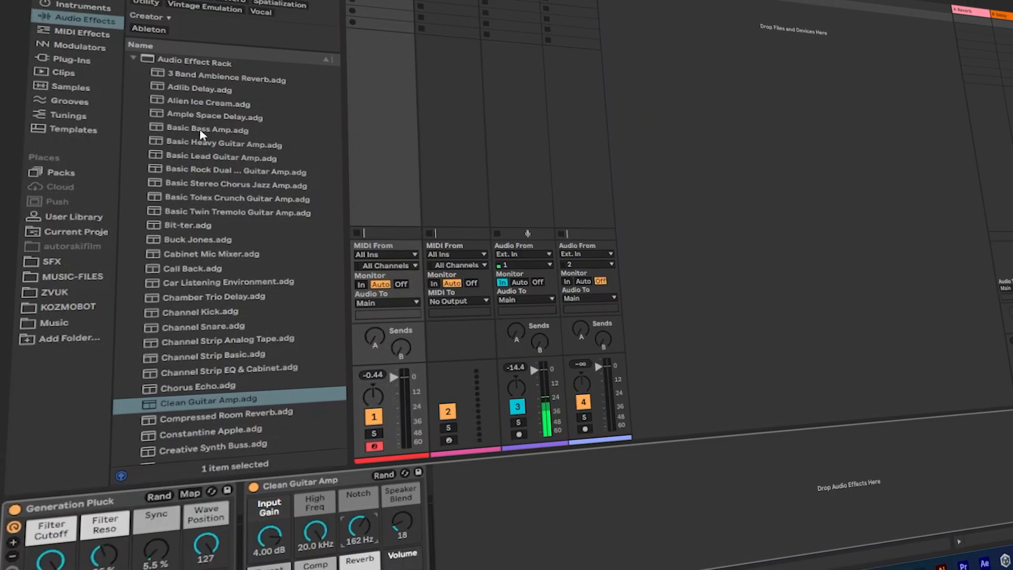
Replace the Clean Guitar Amp with the Filter Phaser rack preset
scroll(212, 317, "down", 8)
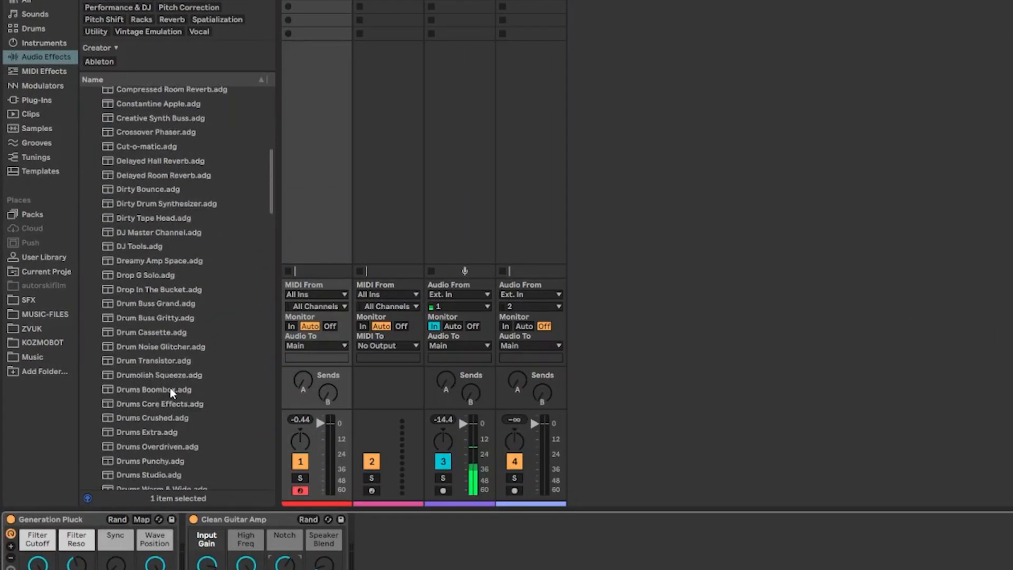
scroll(172, 394, "down", 5)
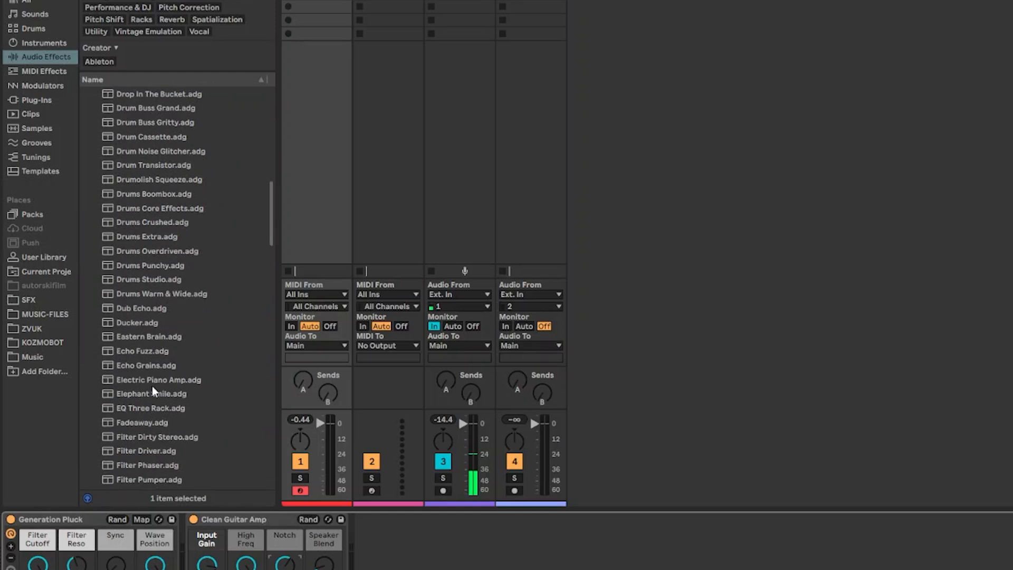
left_click_drag(144, 378, 269, 529)
scroll(175, 422, "down", 3)
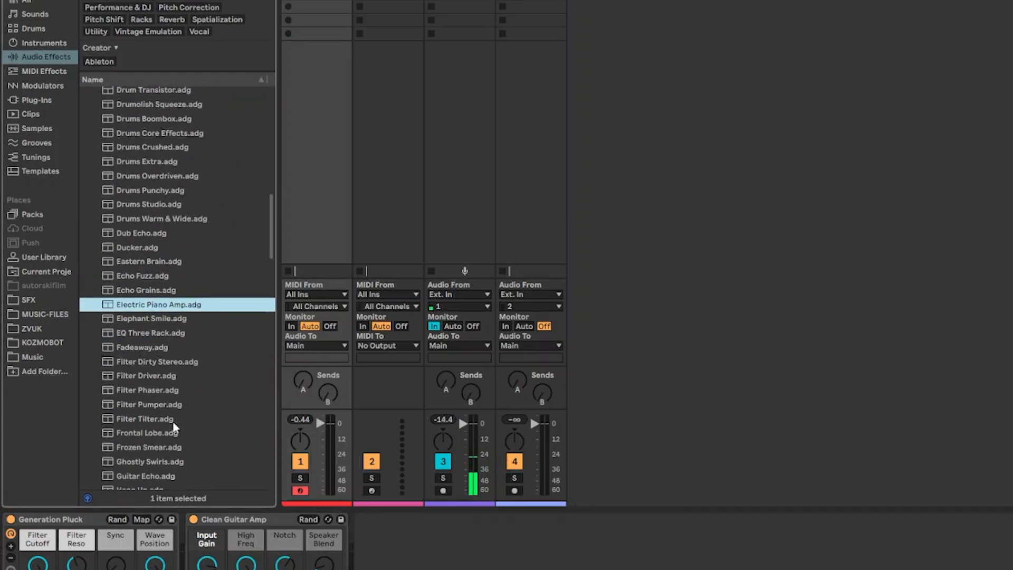
left_click(168, 332)
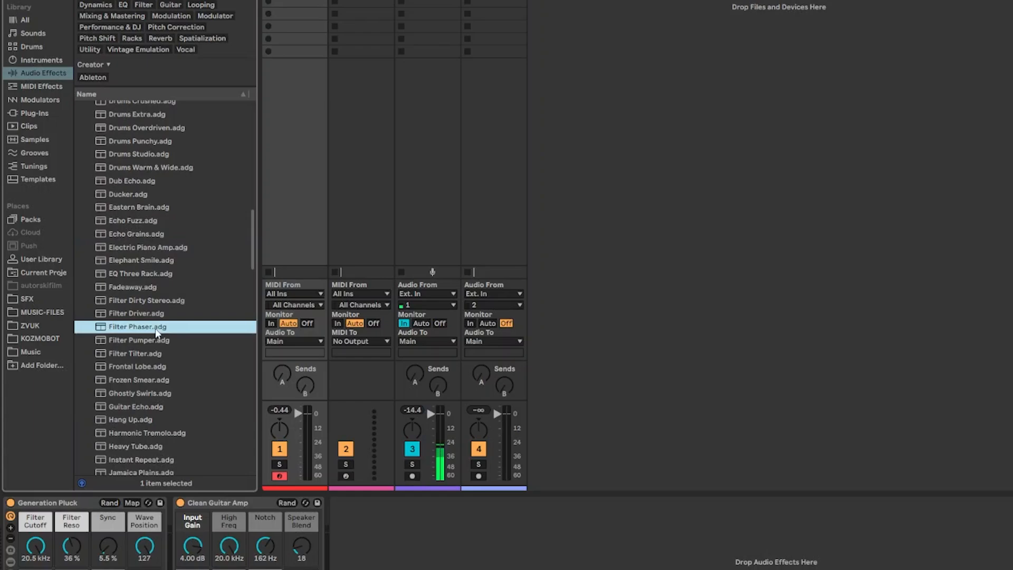
left_click_drag(156, 330, 230, 503)
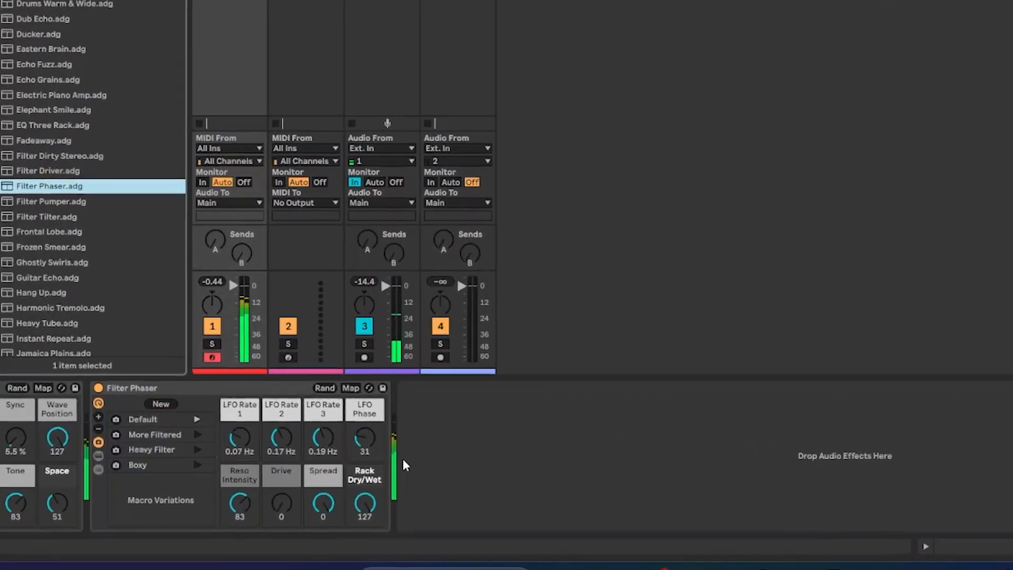
Show the Filter Phaser's chain list, select the RS3 | Utility chain and open the chain zone editor
left_click(108, 475)
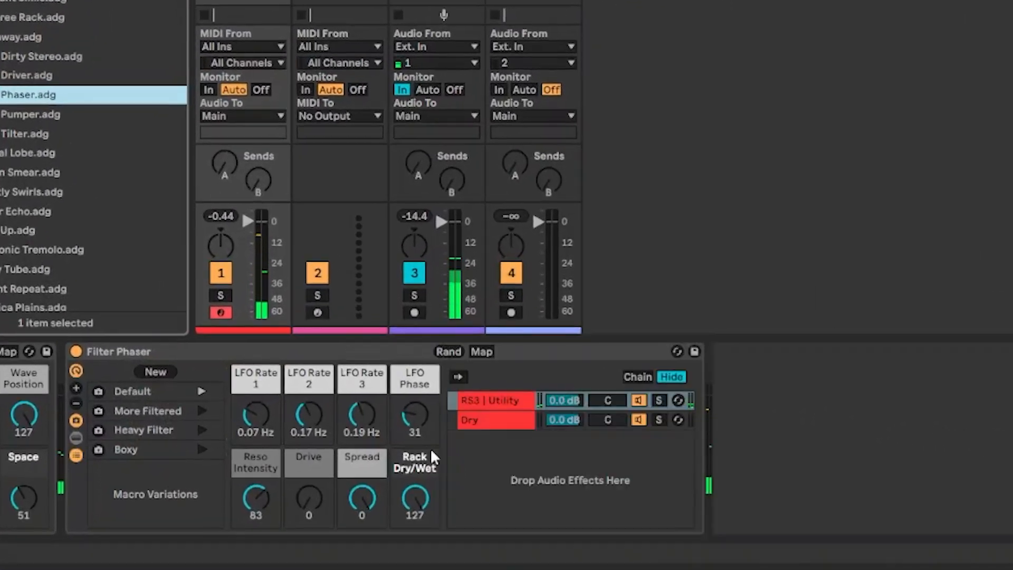
left_click(490, 405)
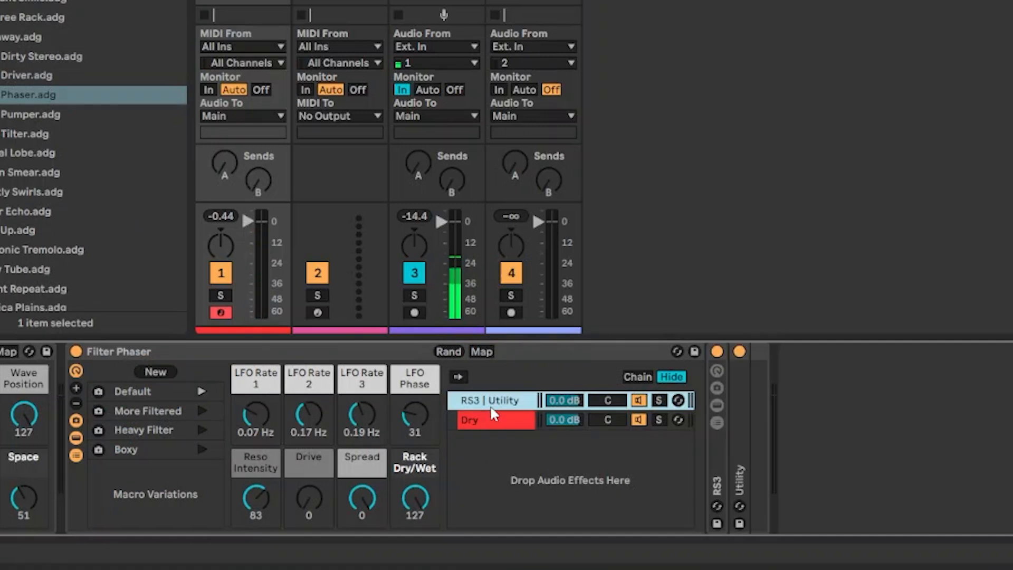
left_click(638, 376)
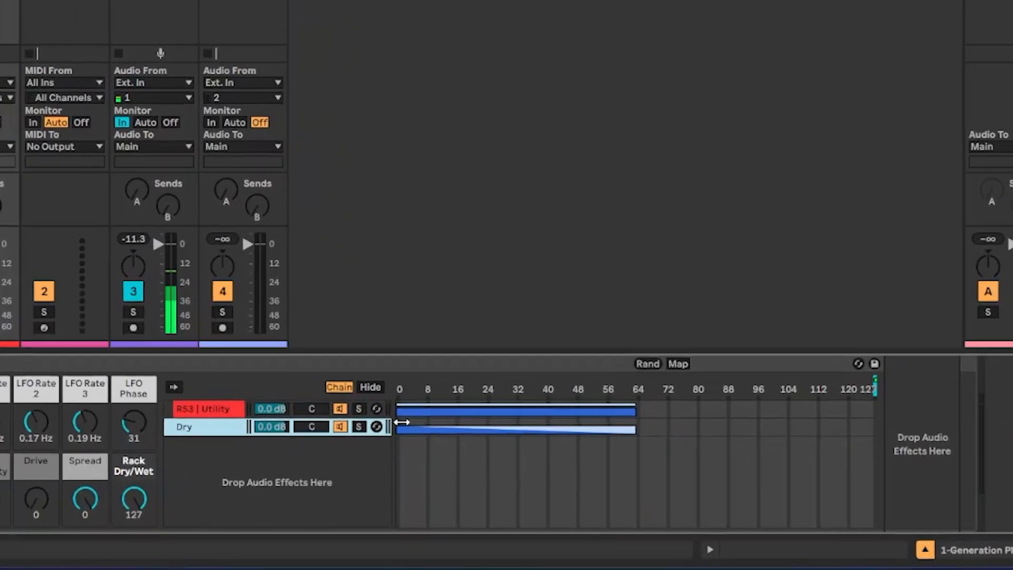
Reshape the Dry chain's fade to a short fade-in and extend the Dry and RS3 | Utility zones to 127
left_click_drag(402, 423, 648, 427)
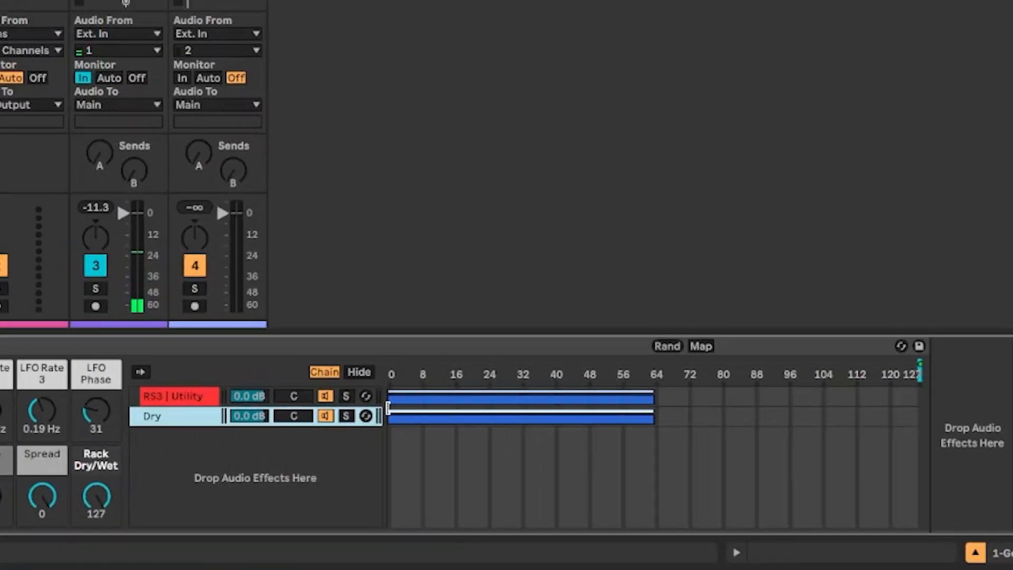
mouse_move(362, 384)
left_mouse_down()
mouse_move(420, 385)
mouse_move(362, 384)
left_mouse_up()
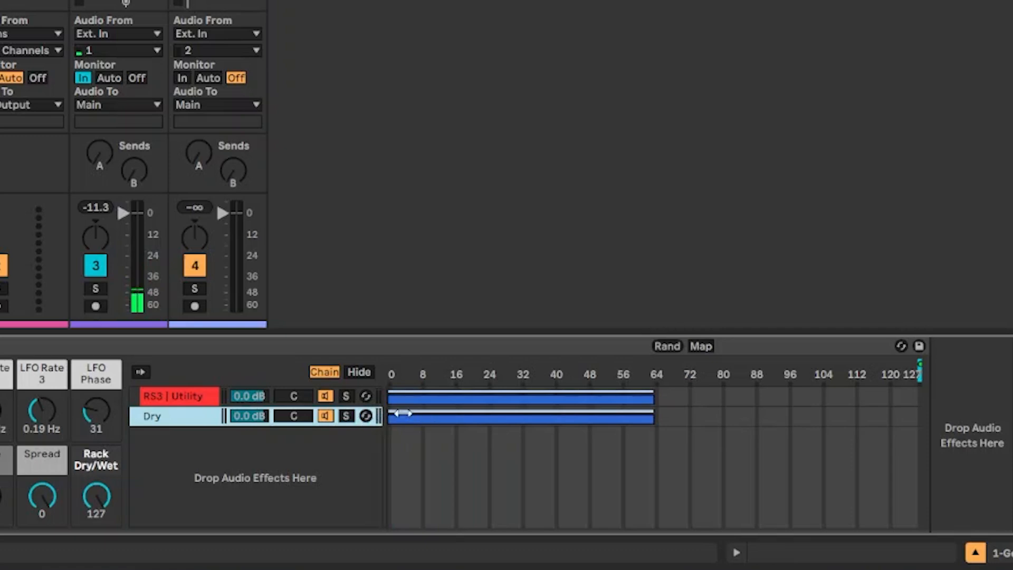
left_click_drag(391, 410, 401, 410)
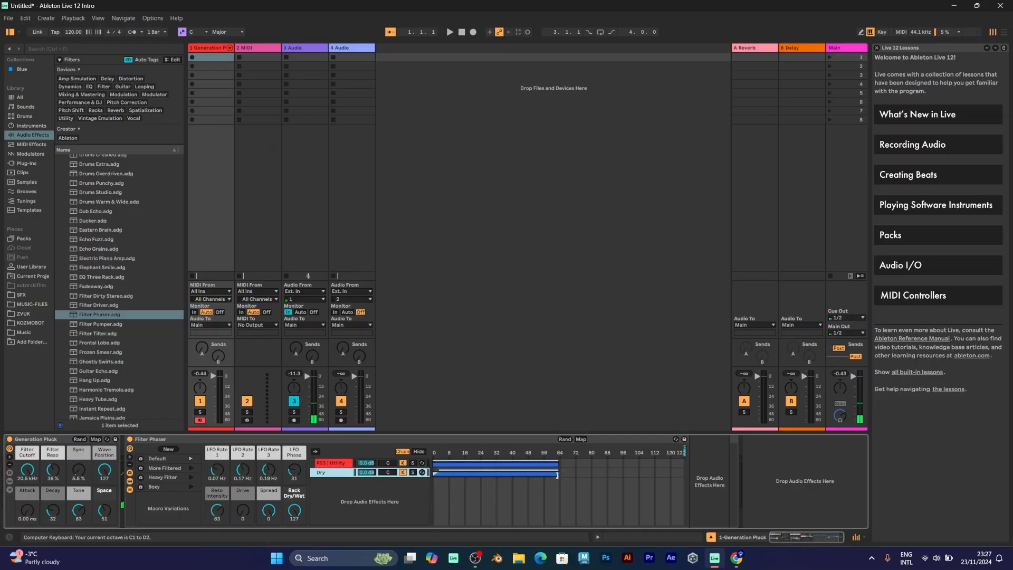
left_click_drag(556, 475, 685, 475)
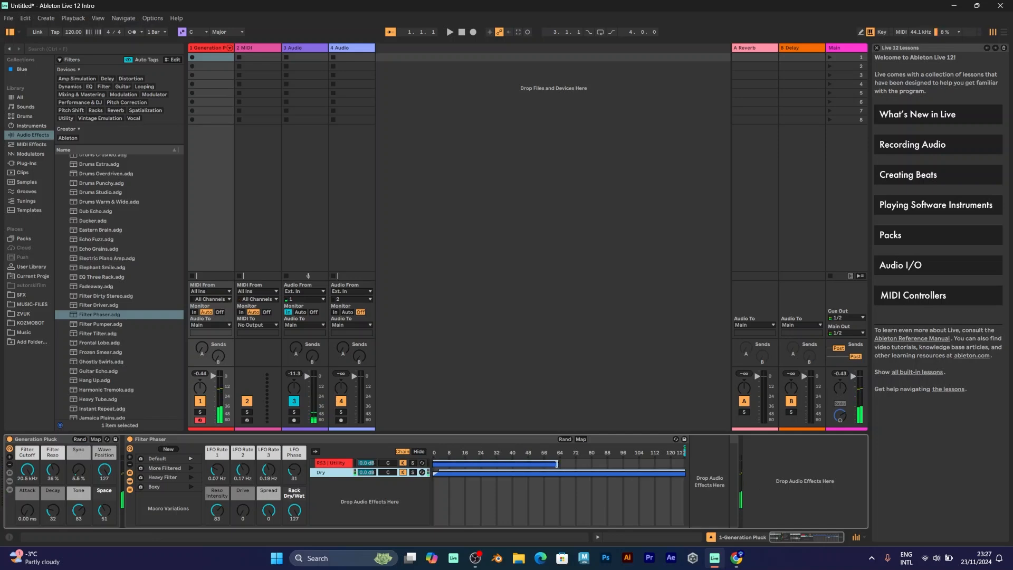
left_click_drag(557, 463, 685, 464)
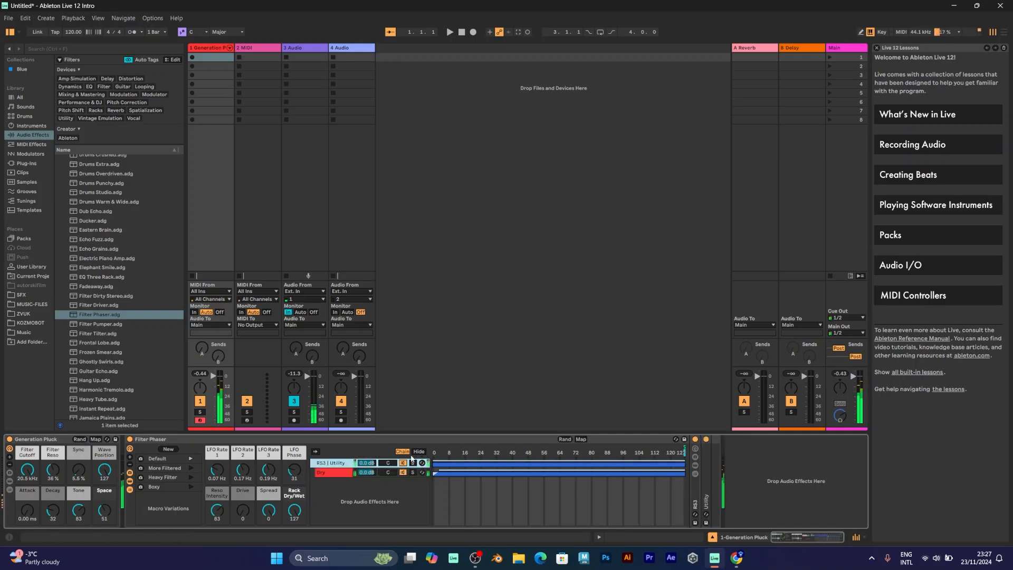
Delete the Filter Phaser rack from the Generation Pluck track
left_click(238, 442)
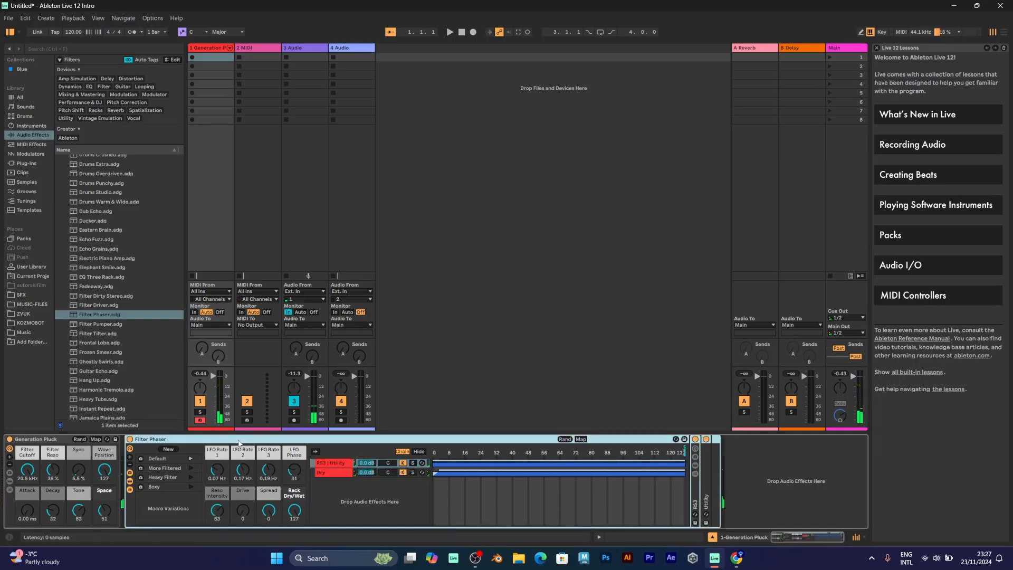
key("Delete")
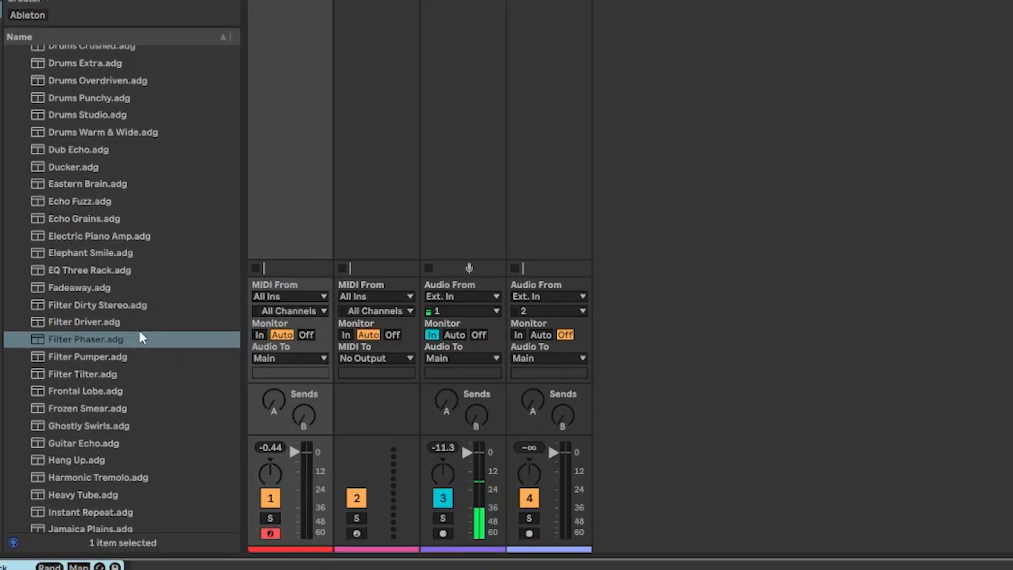
Look through the Audio Effect Rack presets, from the Drums presets past Heavy Tube to the Master presets
scroll(119, 285, "up", 3)
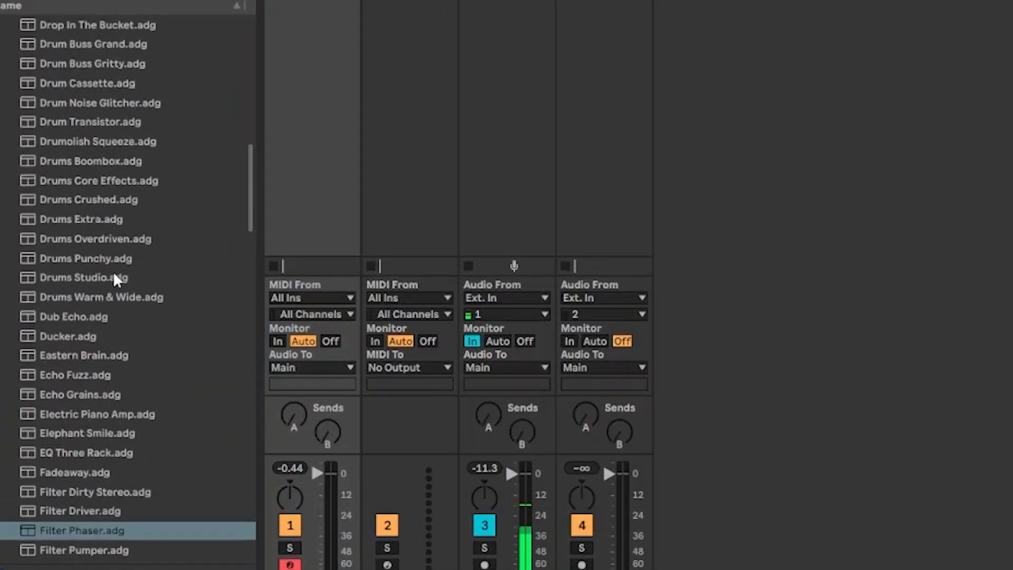
mouse_move(90, 278)
left_mouse_down()
mouse_move(79, 280)
mouse_move(163, 339)
mouse_move(108, 281)
left_mouse_up()
scroll(64, 420, "down", 5)
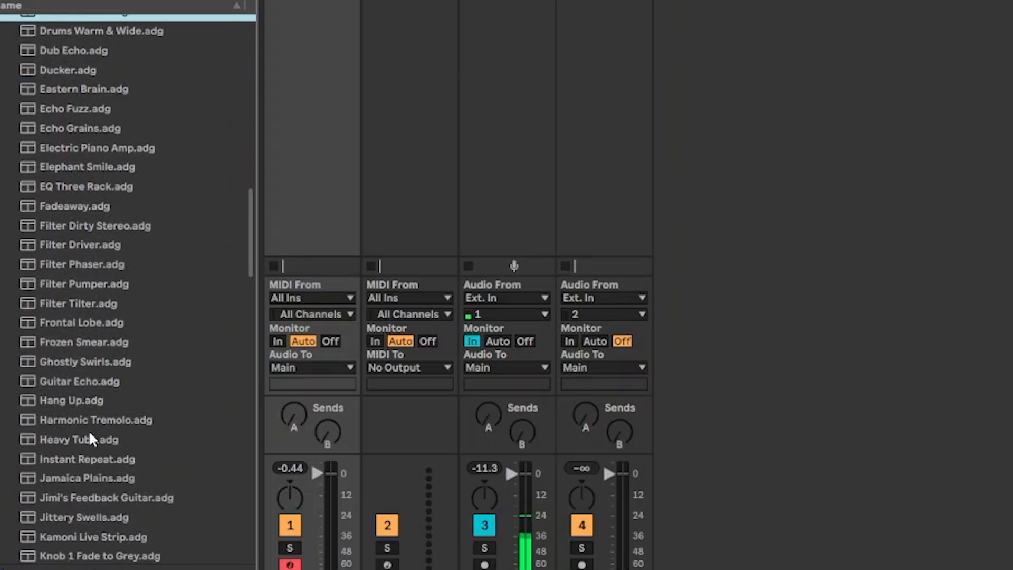
scroll(87, 438, "down", 2)
left_click(83, 395)
scroll(100, 411, "down", 3)
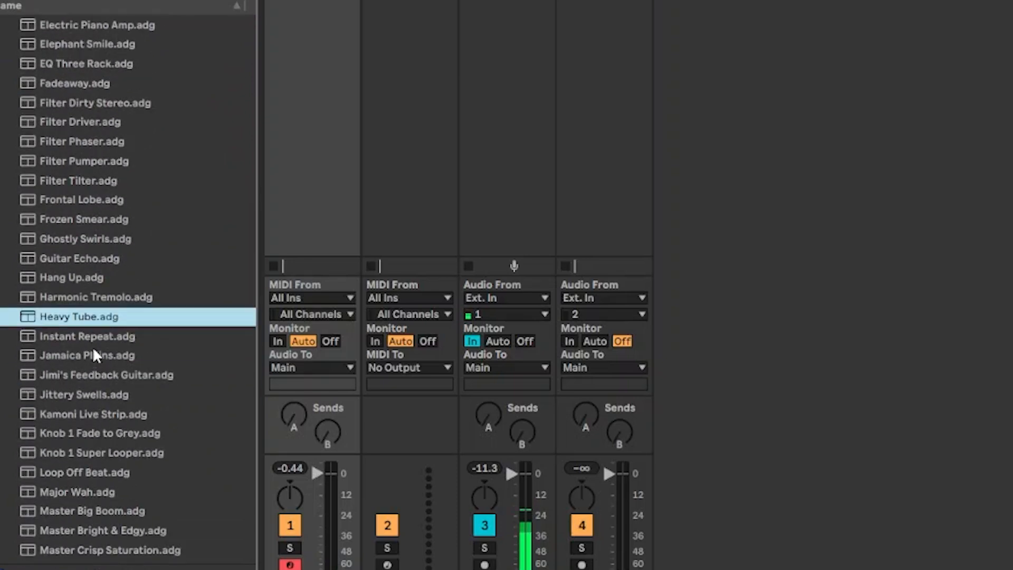
scroll(115, 475, "down", 3)
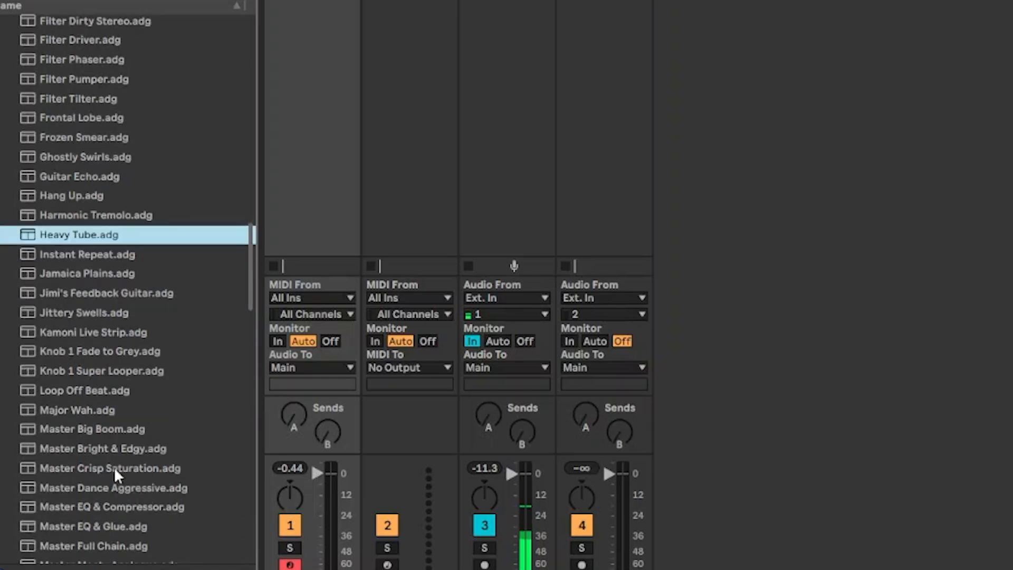
scroll(115, 473, "down", 5)
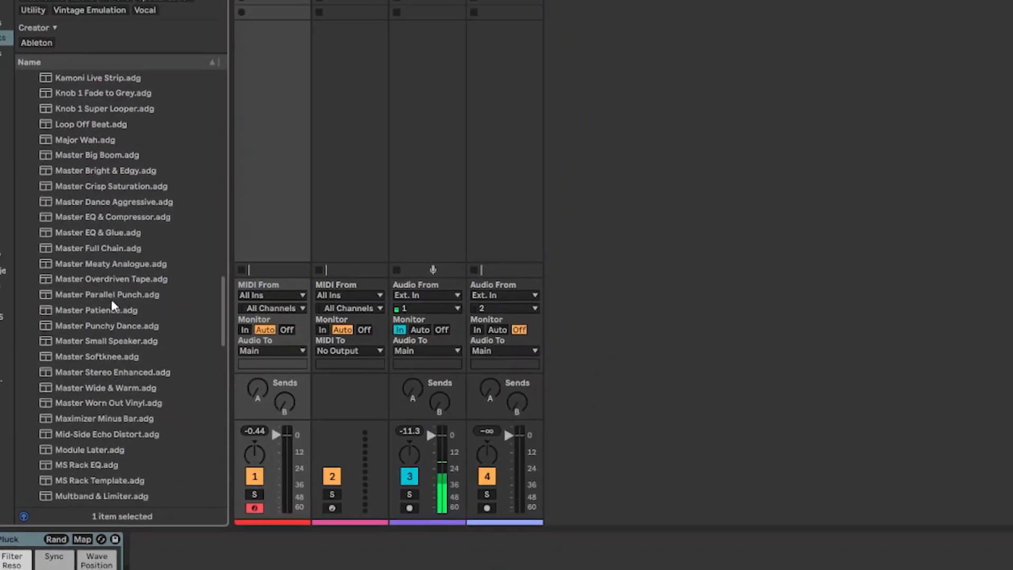
Load the Master Punchy Dance rack preset on the Generation Pluck track and set the computer keyboard octave to C2 to D3
left_click(108, 326)
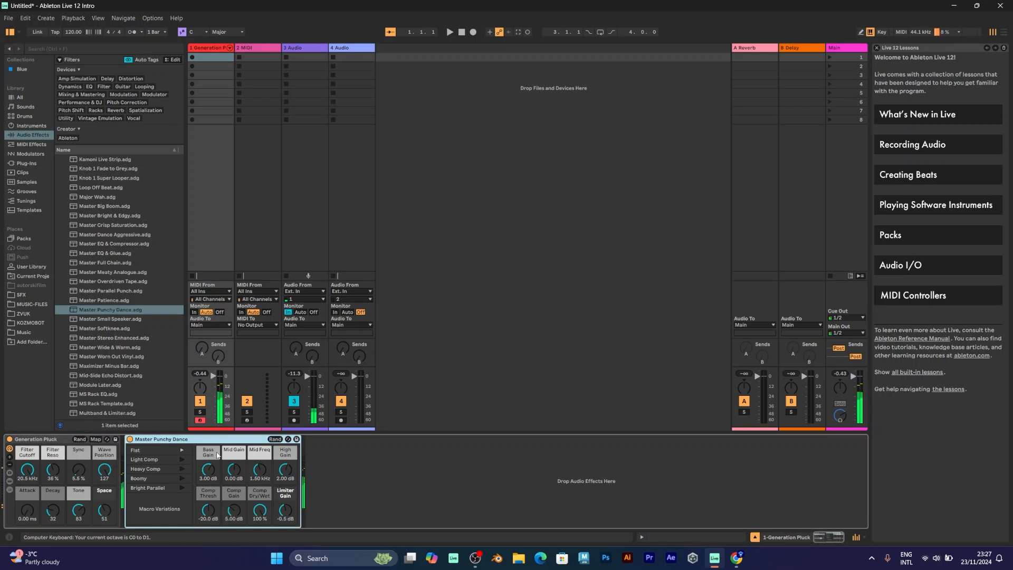
key("x")
key("z")
key("z")
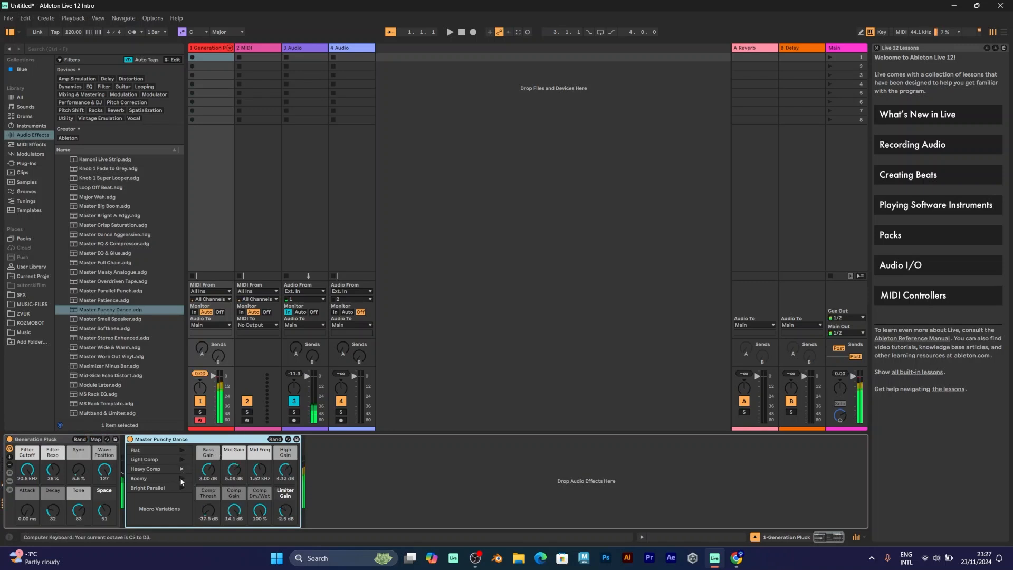
Apply the Bright Parallel macro variation, reduce the Mid Gain and set Mid Freq to 1.14 kHz
left_click(182, 488)
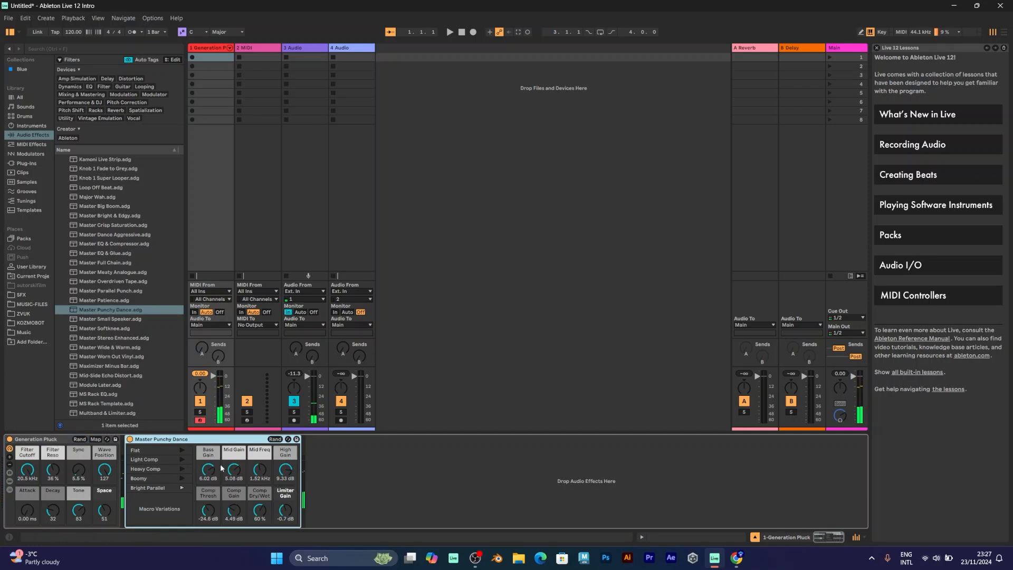
left_click_drag(235, 475, 238, 476)
left_click(251, 470)
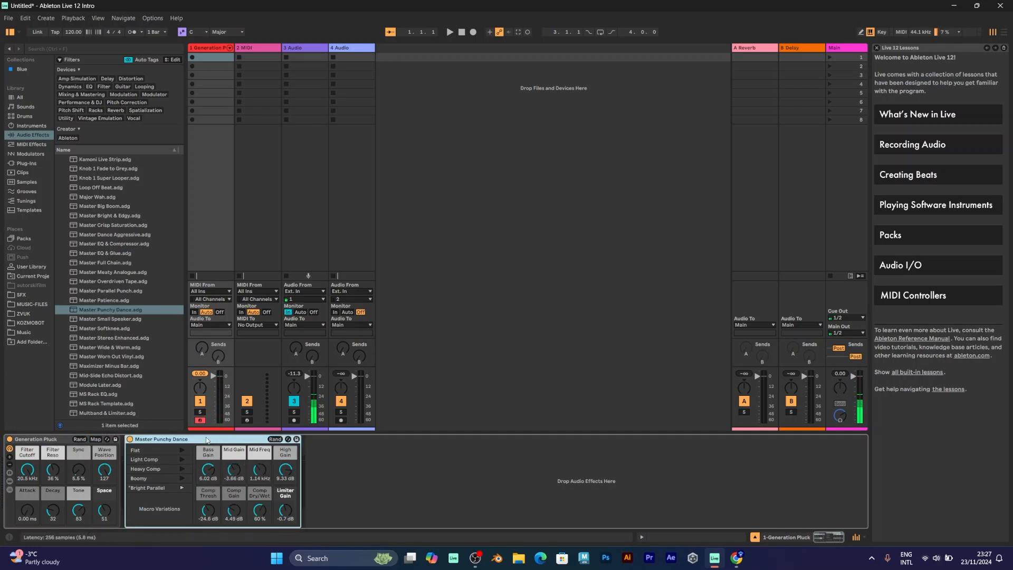
Replace the Master Punchy Dance rack with an empty Audio Effect Rack and collapse the rack's preset list
scroll(101, 236, "up", 5)
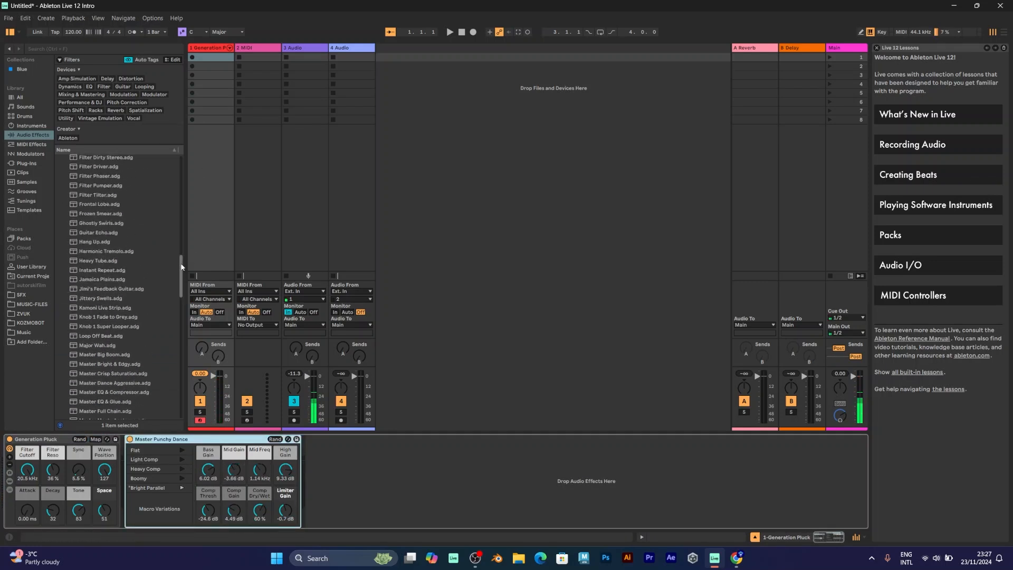
left_click_drag(181, 263, 175, 159)
left_click(67, 158)
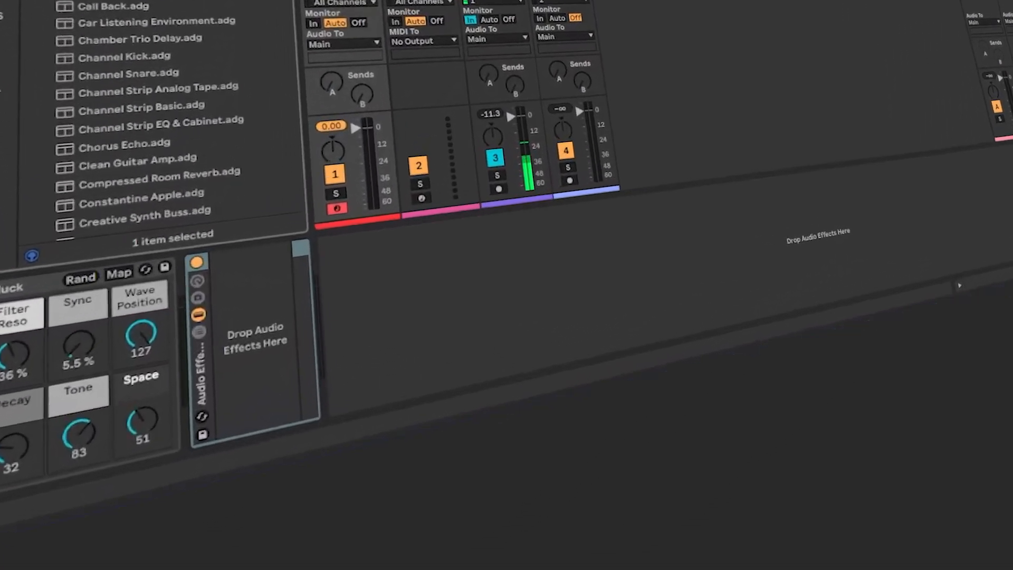
key("Left")
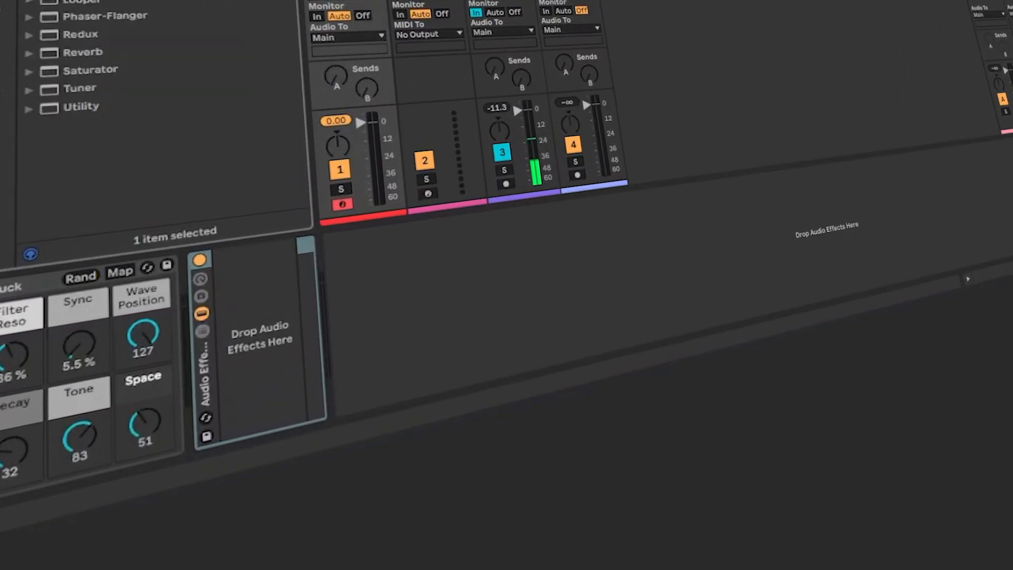
Add the Ambience Medium reverb preset to the empty Audio Effect Rack and collapse the Reverb presets
left_click(27, 55)
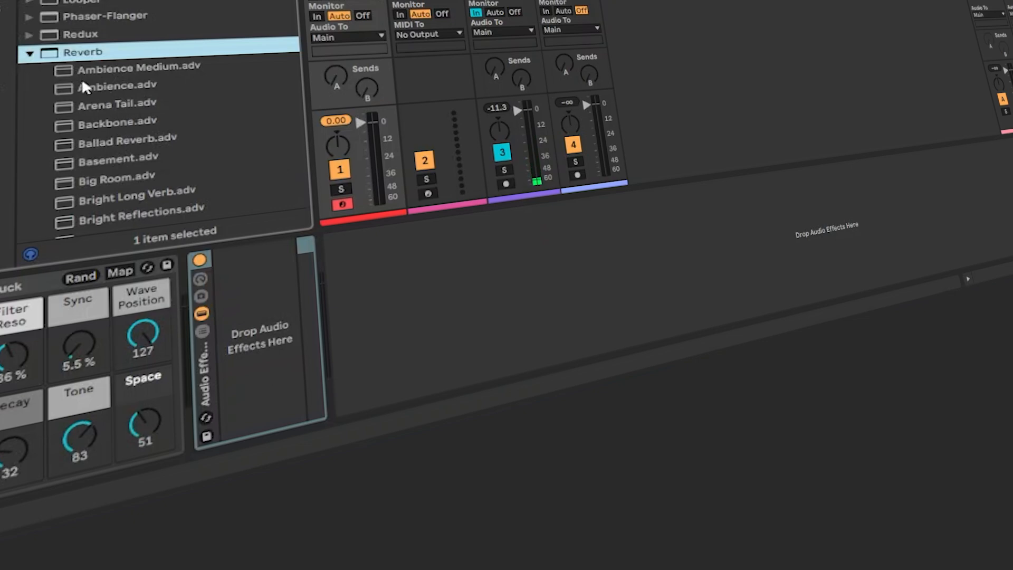
left_click_drag(90, 69, 255, 296)
key("Left")
key("Left")
Find the Phaser Guitar preset among the Phaser-Flanger presets and add it after the reverb in the rack
left_click(29, 62)
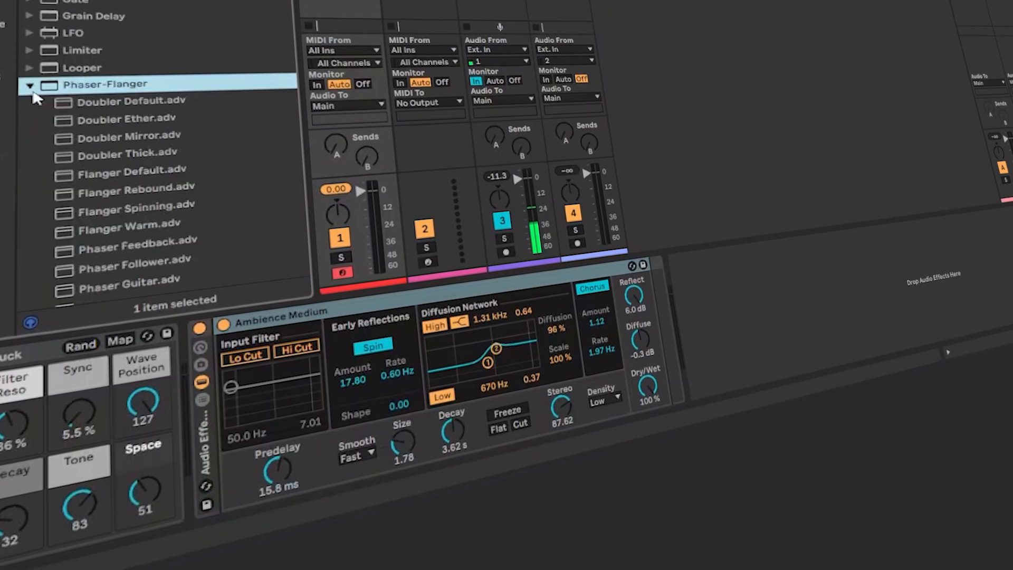
left_click_drag(87, 145, 163, 184)
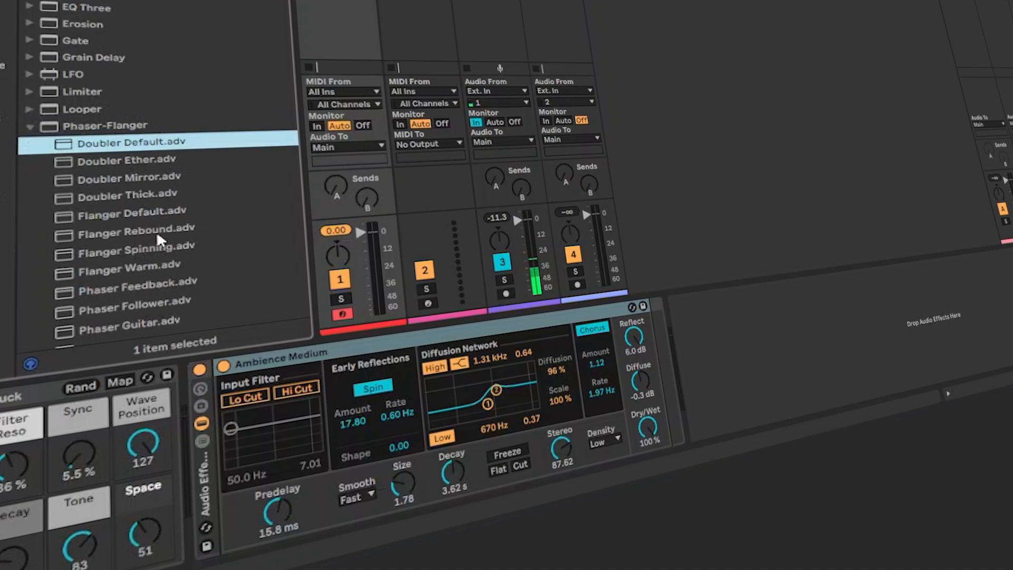
left_click(158, 213)
scroll(130, 252, "down", 4)
left_click(154, 217)
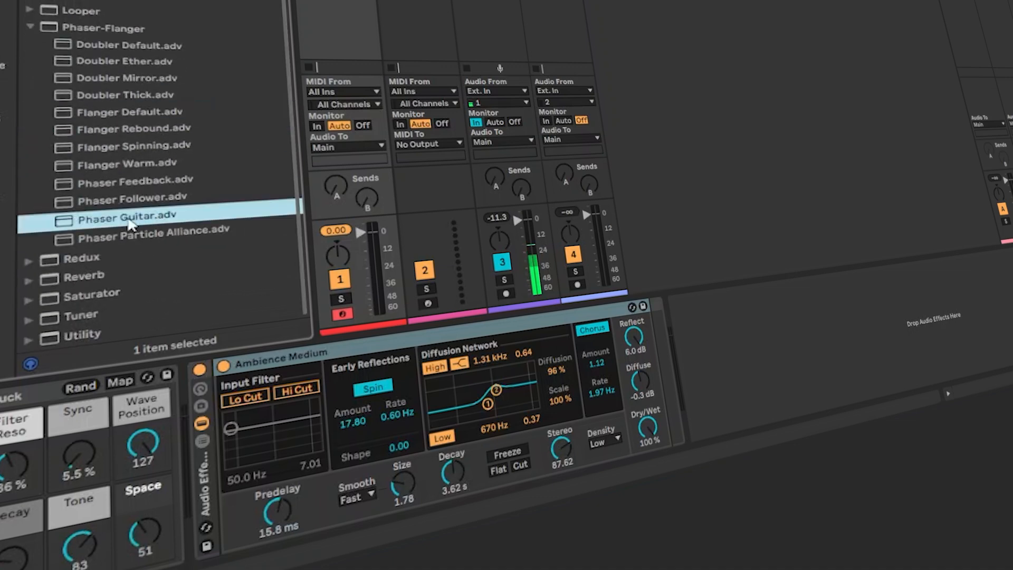
left_click_drag(130, 224, 664, 353)
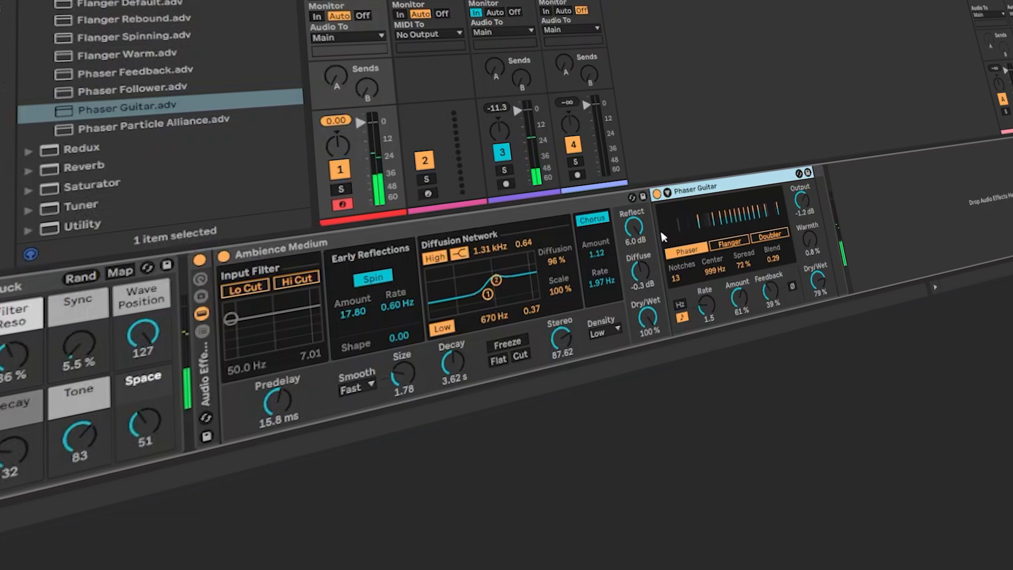
Set the Phaser Guitar Dry/Wet to 59%, and the Ambience Medium Decay to 16.1 s and Dry/Wet to 44%
left_click(822, 281)
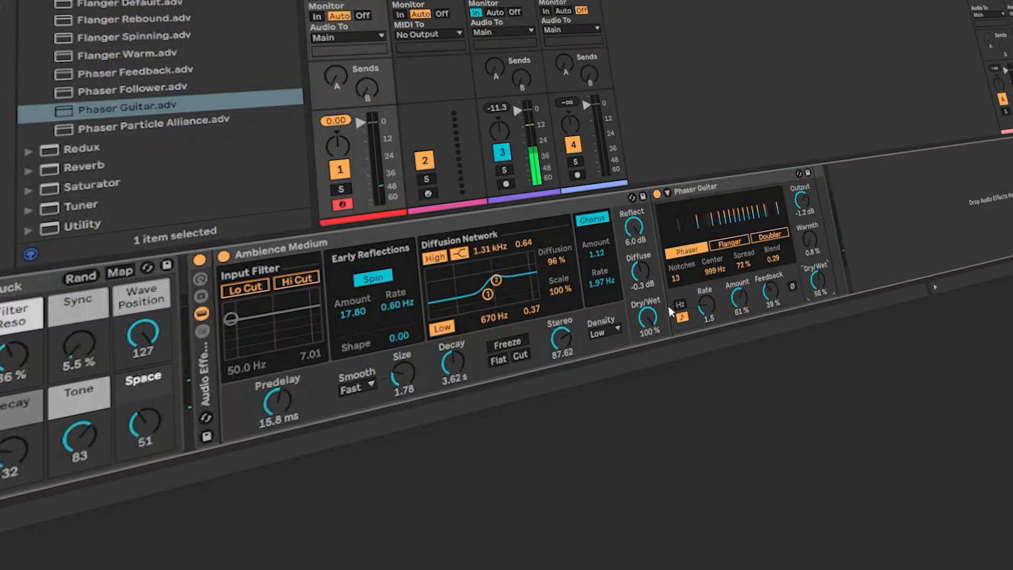
left_click_drag(647, 317, 647, 342)
left_click_drag(453, 363, 453, 346)
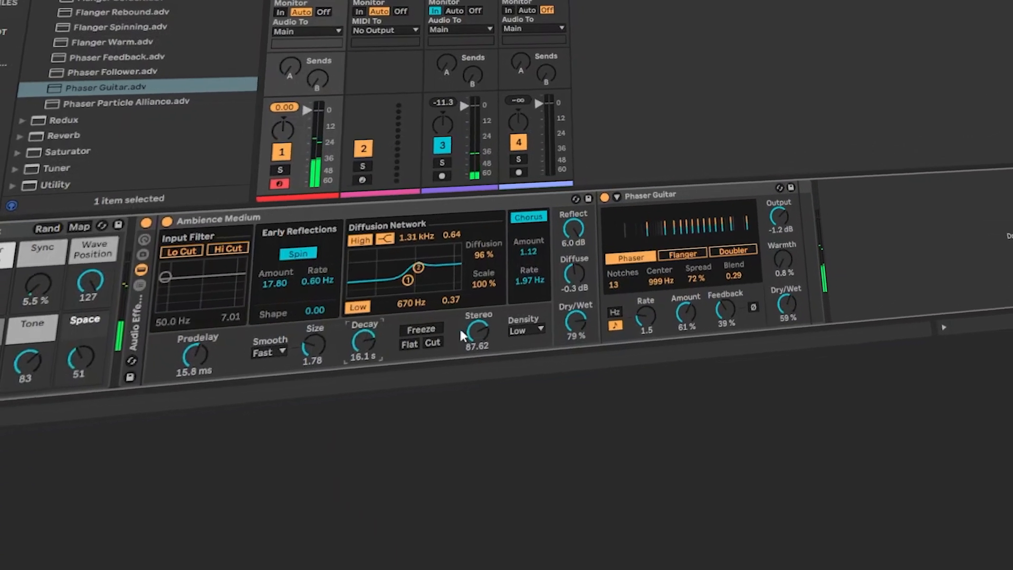
left_click_drag(575, 321, 575, 348)
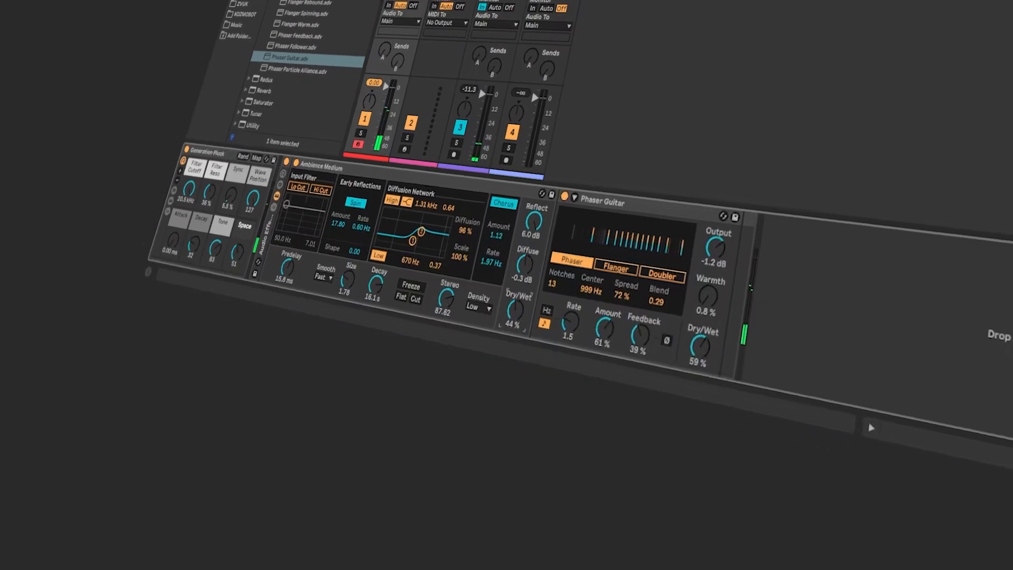
Collapse the Phaser-Flanger presets and replace Ambience Medium in the rack with the default Reverb
left_click(155, 5)
left_click(252, 90)
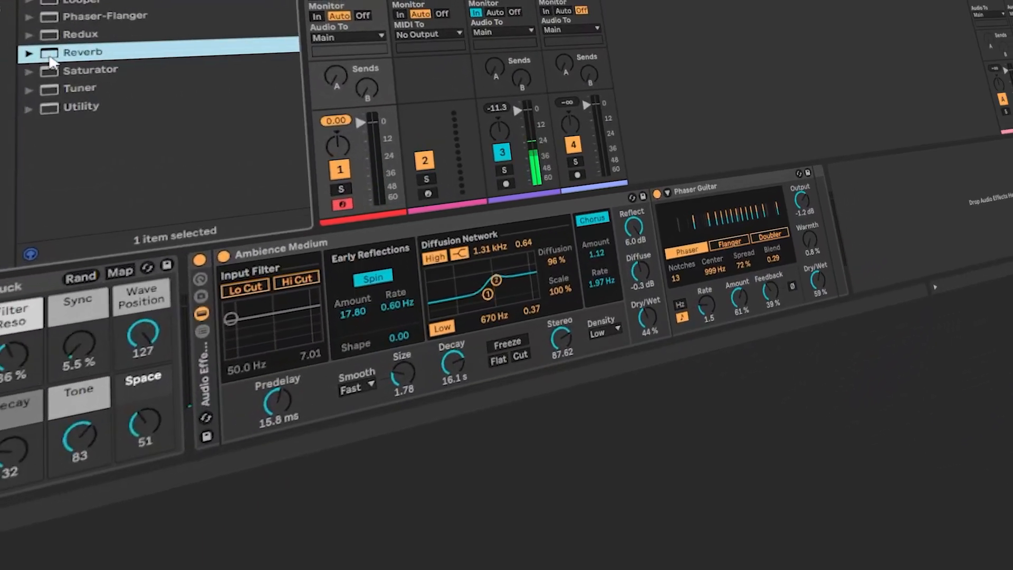
left_click_drag(51, 62, 300, 252)
Set the default Reverb's Dry/Wet to 56% and its Decay to 9.81 s
left_click_drag(646, 319, 645, 295)
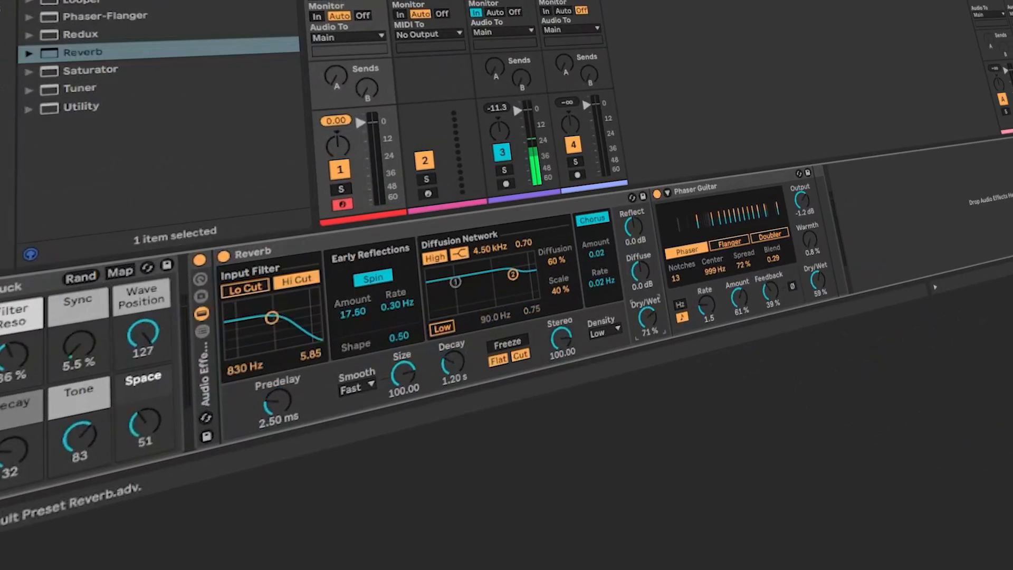
left_click_drag(455, 346, 455, 316)
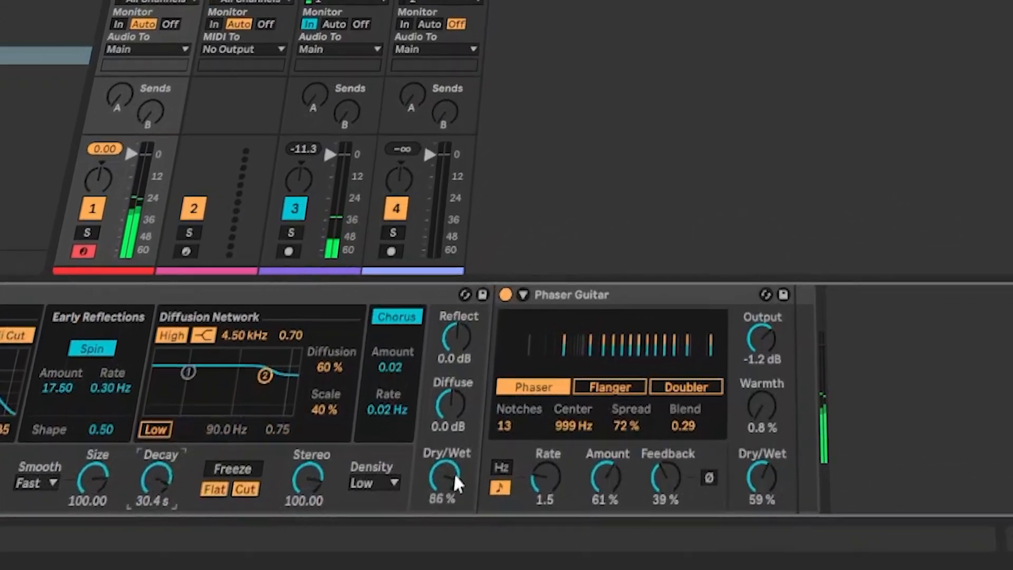
left_click_drag(650, 319, 650, 341)
left_click(454, 362)
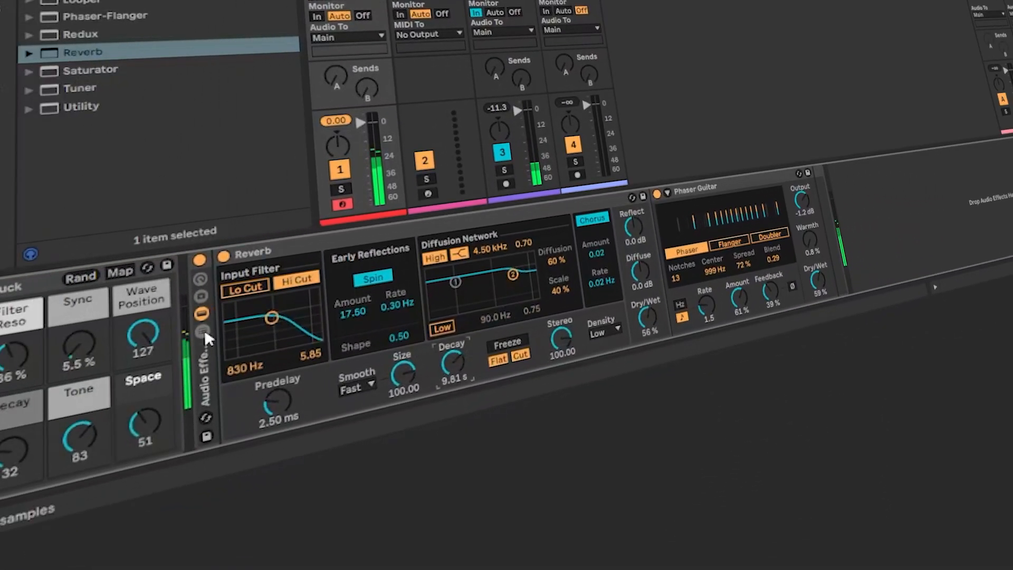
Show the rack's chain list and chain zone editor, and extend the Reverb chain's zone to about 19
left_click(32, 357)
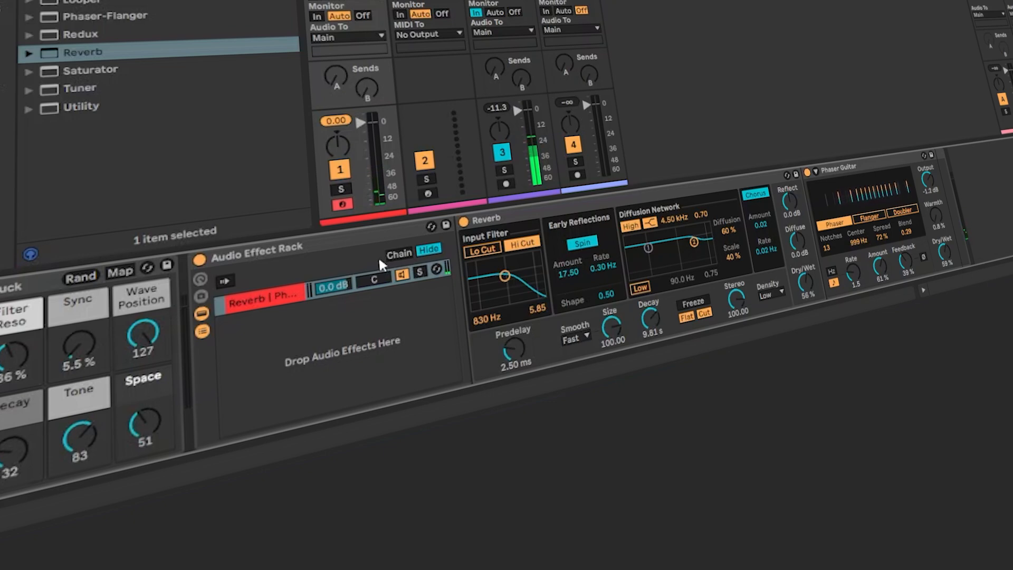
left_click(391, 254)
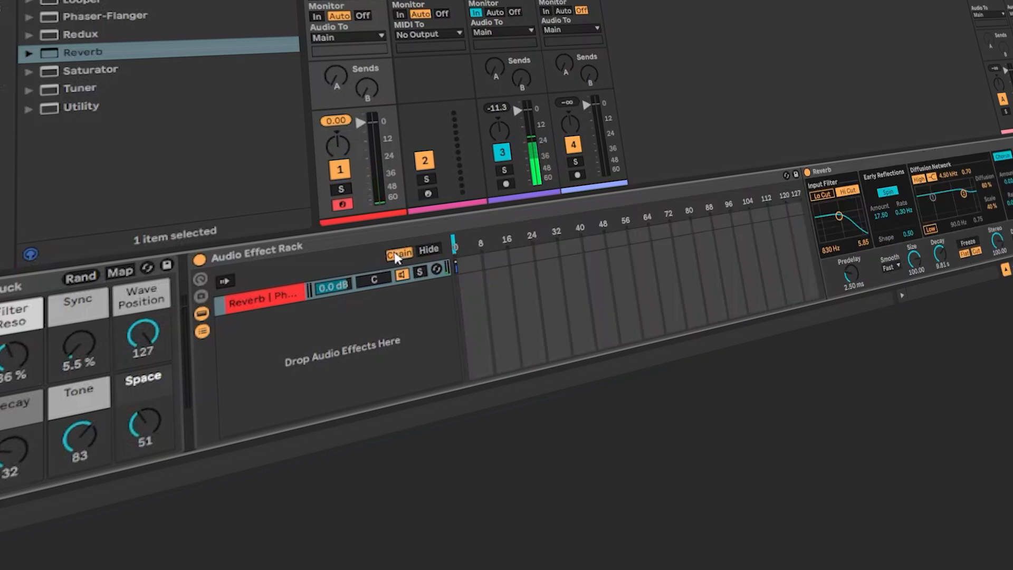
left_click(443, 279)
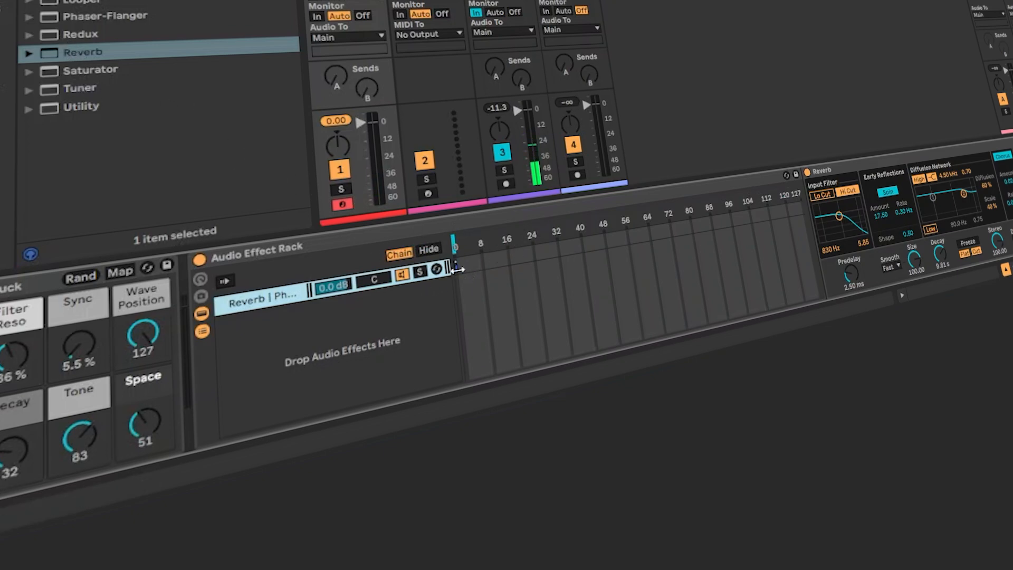
left_click_drag(457, 270, 520, 258)
Add EQ Three to the rack as a second chain below the Reverb chain
left_click(28, 1)
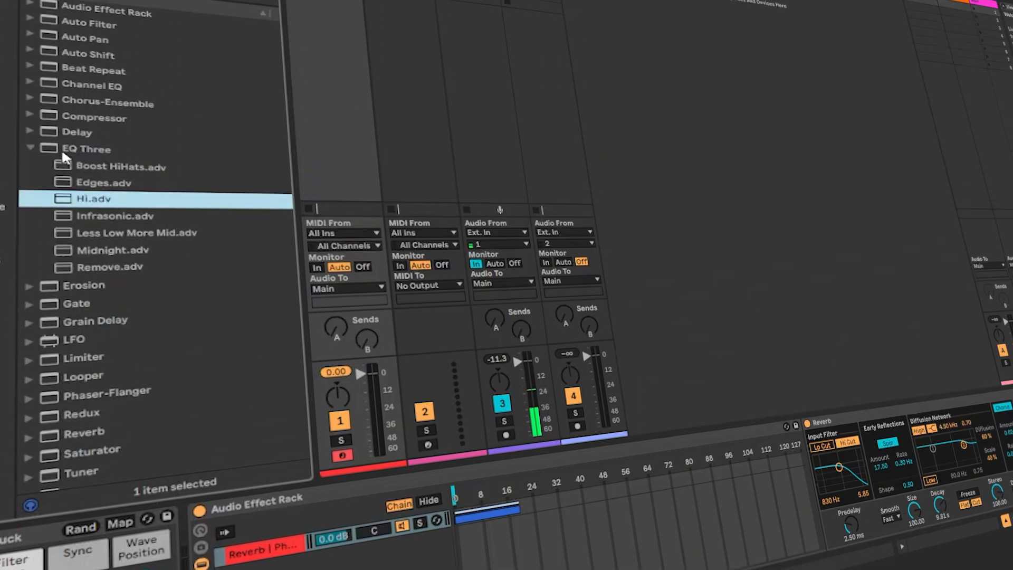
left_click_drag(64, 151, 263, 568)
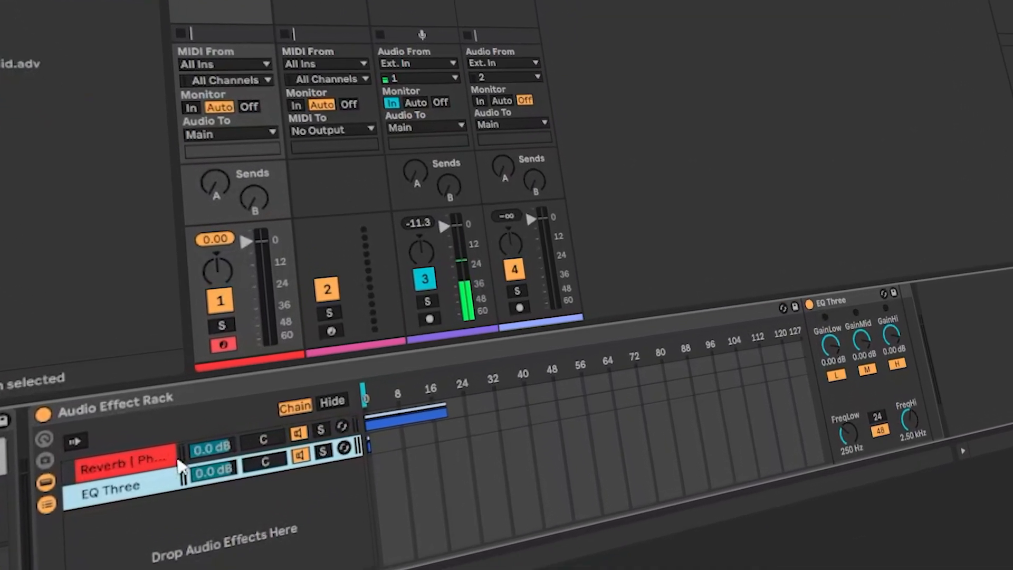
left_click(280, 548)
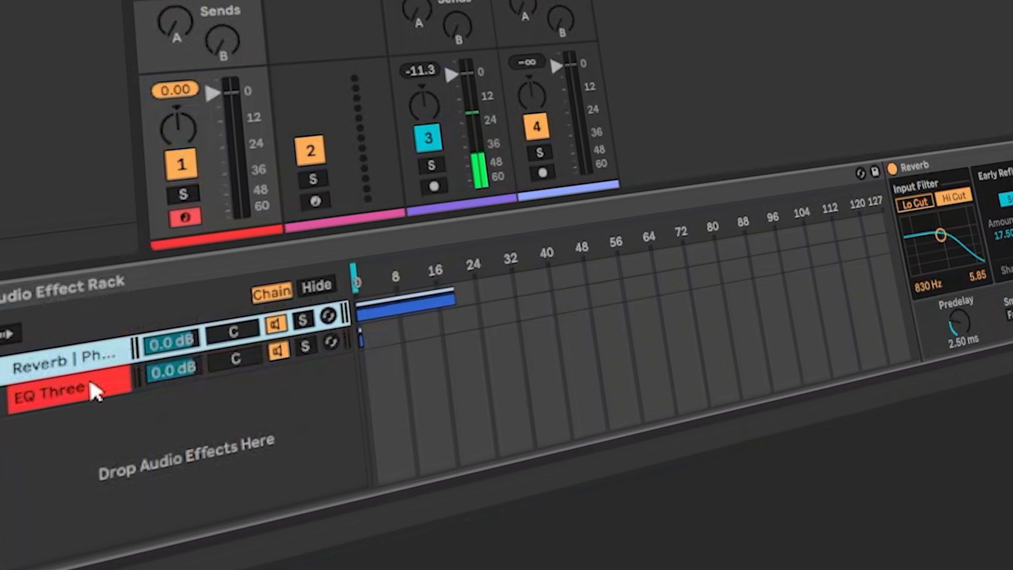
Make both the EQ Three and Reverb chain zones run from 0 to about 8
left_click(89, 378)
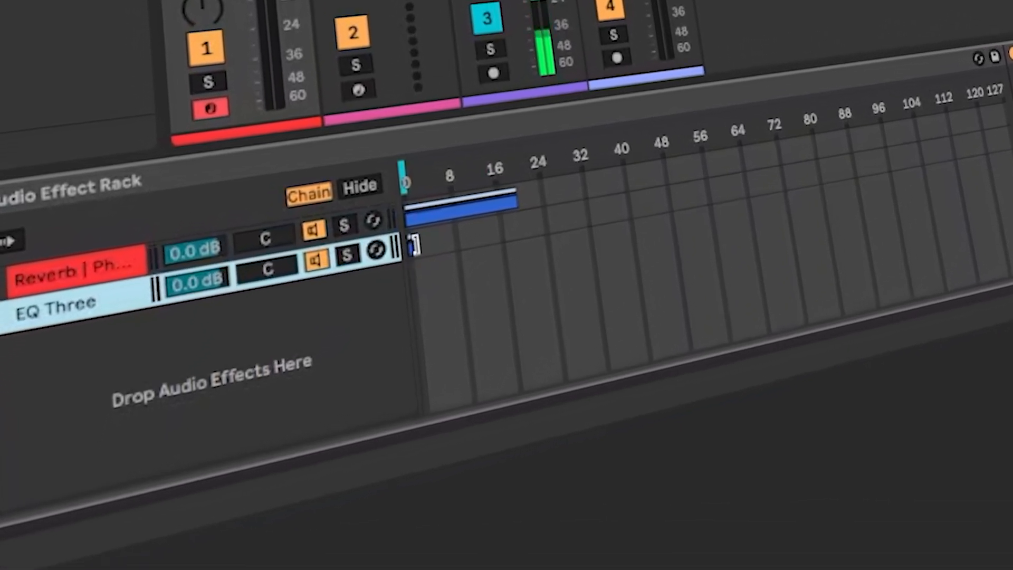
left_click_drag(416, 246, 458, 240)
left_click_drag(514, 204, 455, 211)
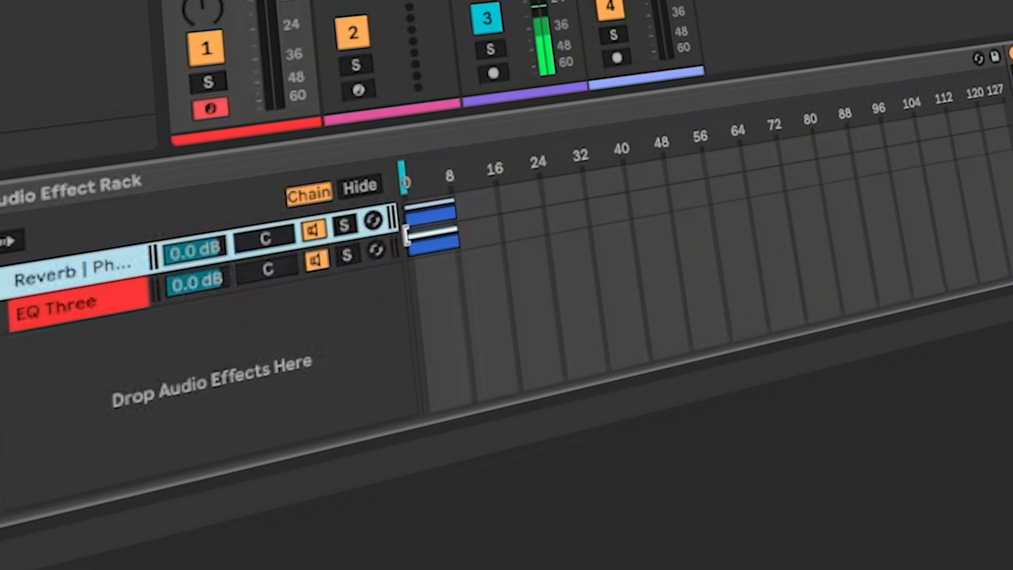
mouse_move(407, 235)
left_mouse_down()
mouse_move(436, 241)
mouse_move(402, 241)
mouse_move(438, 229)
mouse_move(409, 232)
left_mouse_up()
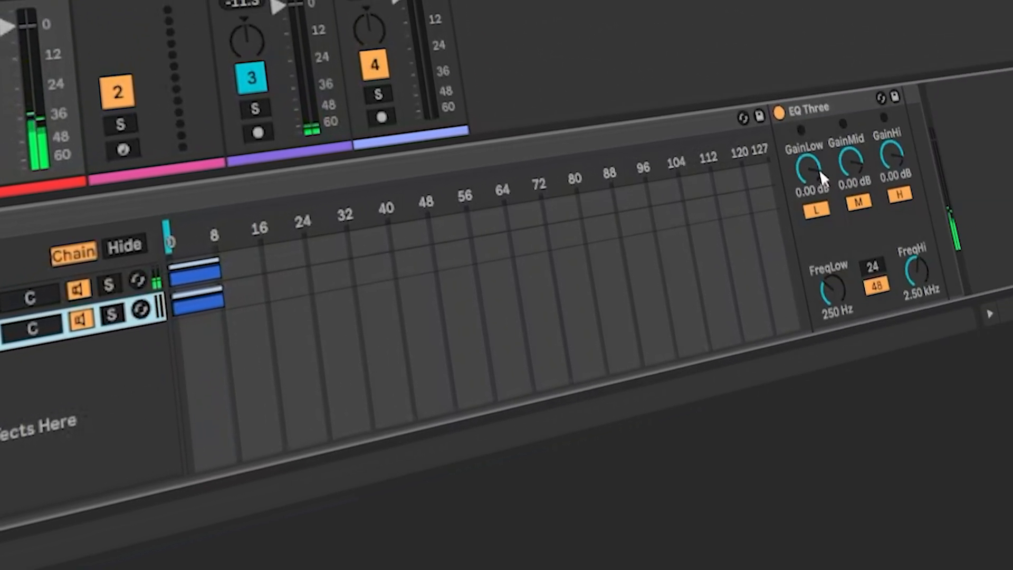
Set the EQ Three's GainLow and GainHi to -11.5 dB
left_click_drag(821, 180, 821, 206)
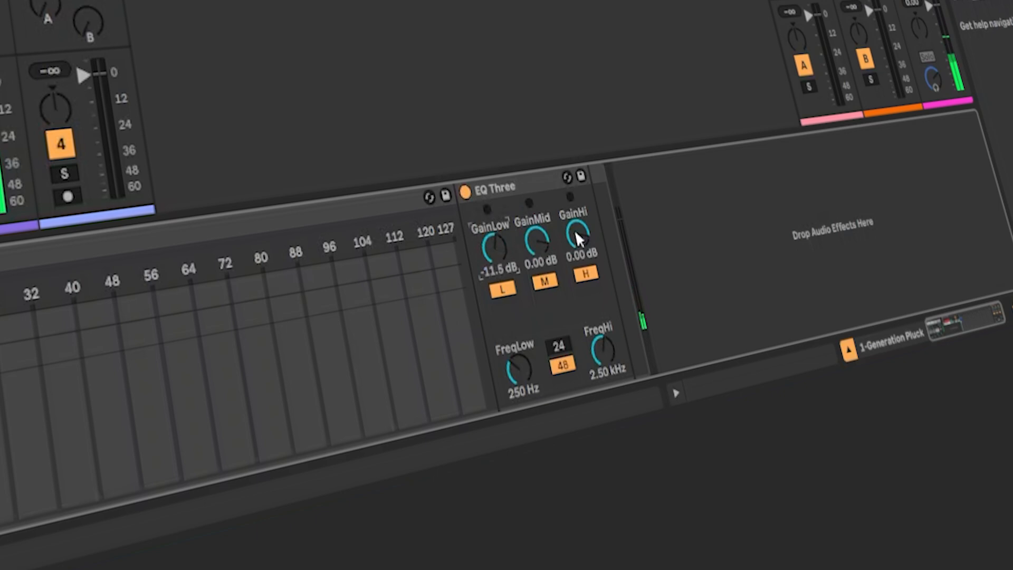
left_click_drag(579, 239, 579, 264)
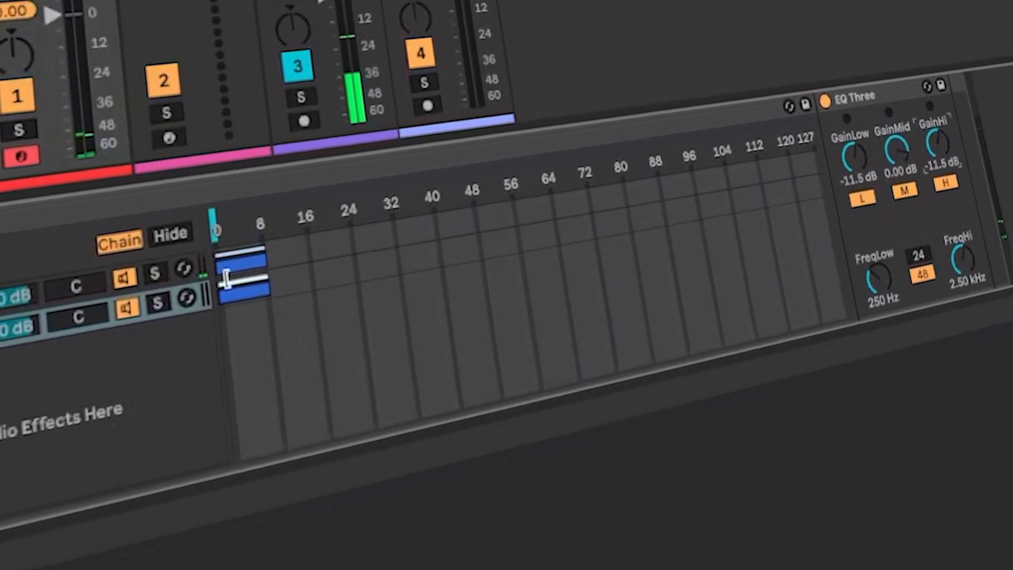
Extend the Reverb and EQ Three chain zones to 127
mouse_move(226, 279)
left_mouse_down()
mouse_move(252, 272)
mouse_move(220, 285)
left_mouse_up()
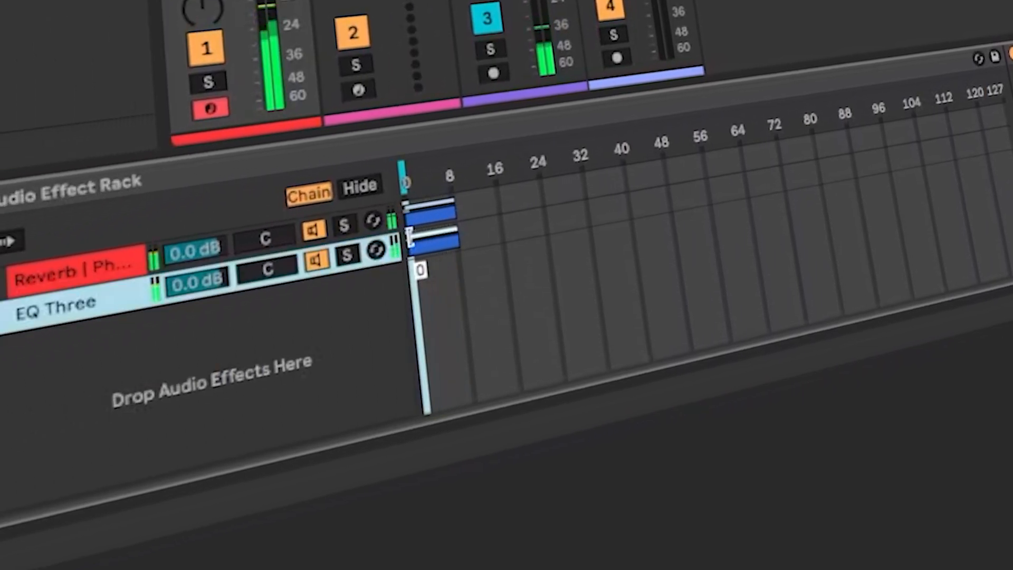
left_click_drag(410, 238, 444, 198)
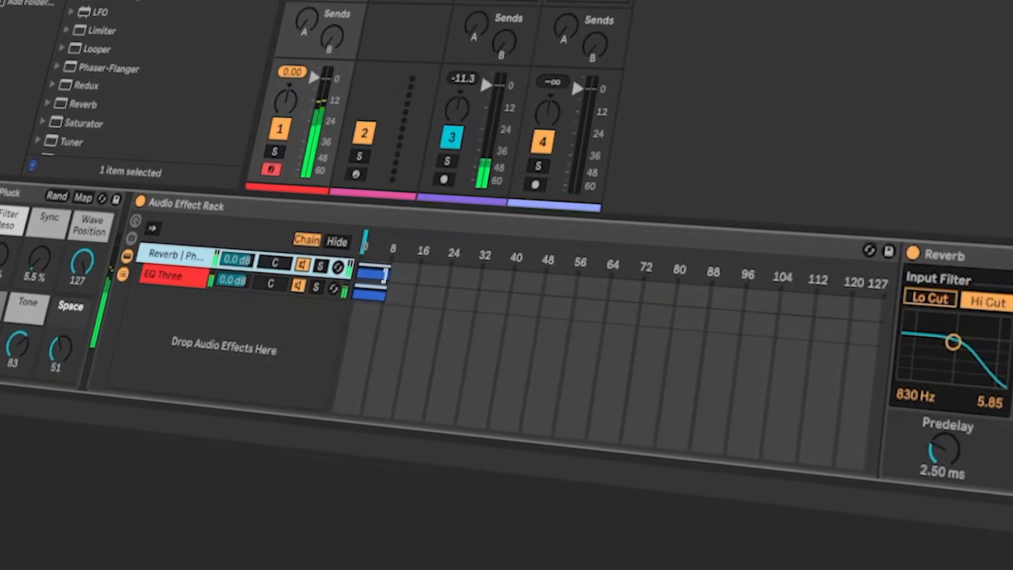
left_click_drag(385, 275, 897, 292)
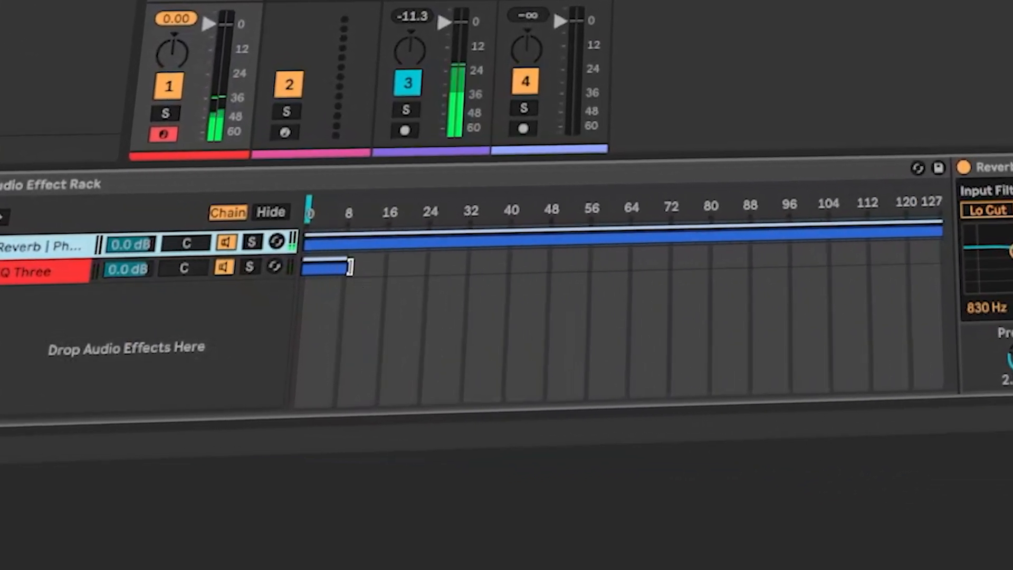
left_click_drag(349, 273, 921, 281)
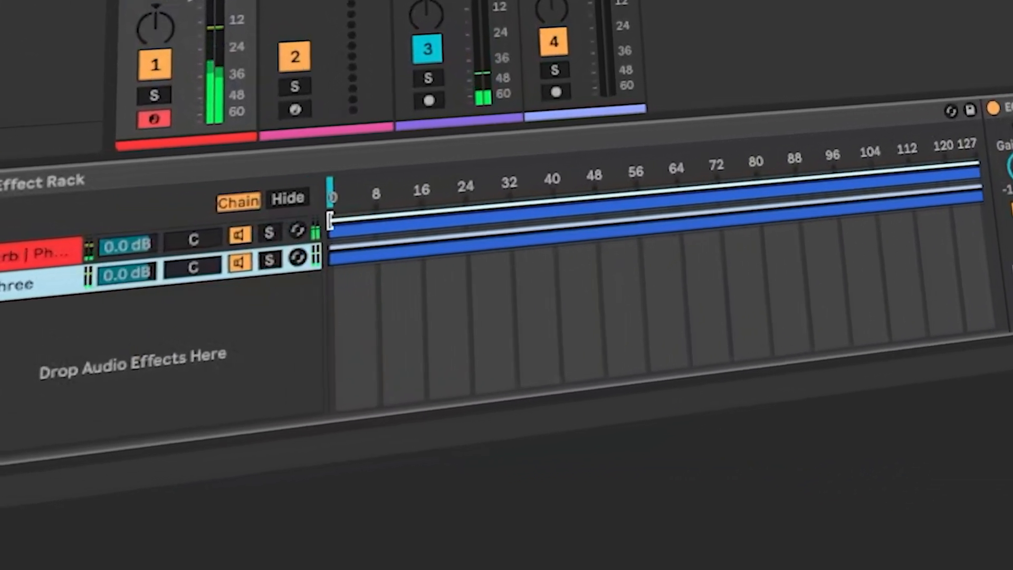
Start the Reverb chain's zone at about 16 with a fade-in reaching full level at about 24
left_click_drag(312, 227, 600, 212)
mouse_move(664, 185)
left_mouse_down()
mouse_move(746, 174)
mouse_move(405, 219)
mouse_move(515, 201)
mouse_move(506, 201)
left_mouse_up()
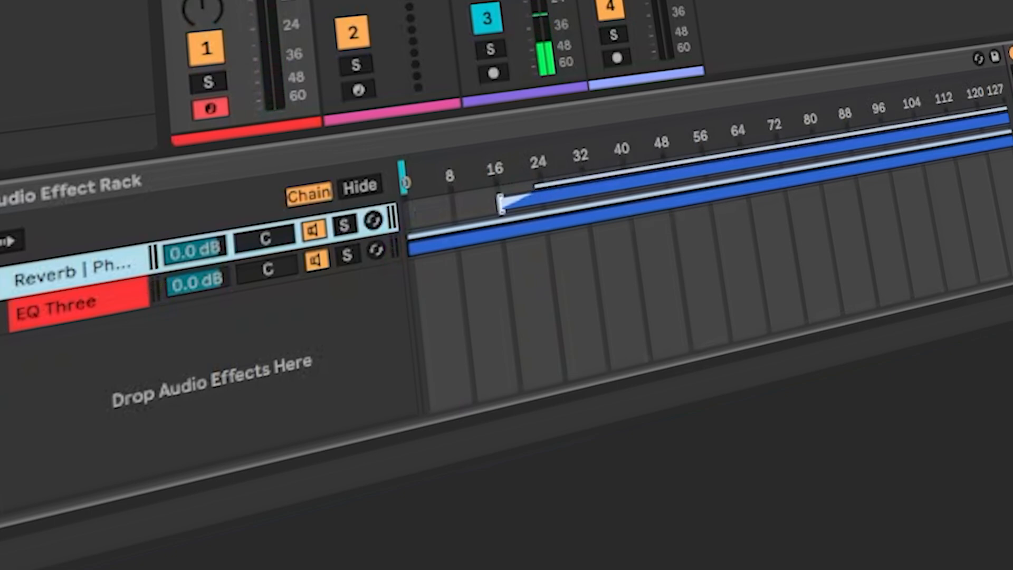
Start the Reverb chain's zone at 0 with a fade-in reaching full level at about 30
left_click_drag(500, 204, 275, 218)
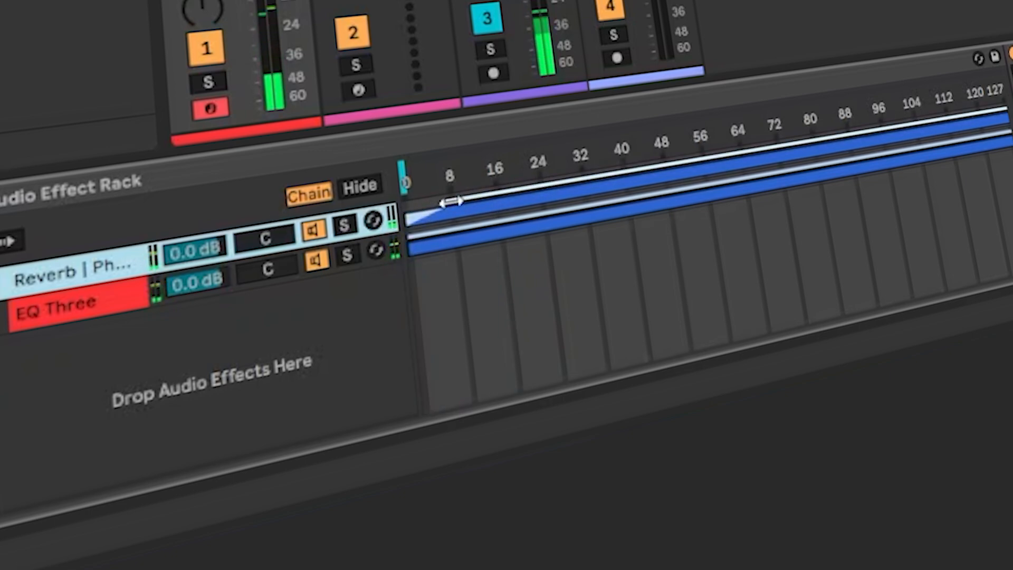
left_click_drag(446, 202, 583, 207)
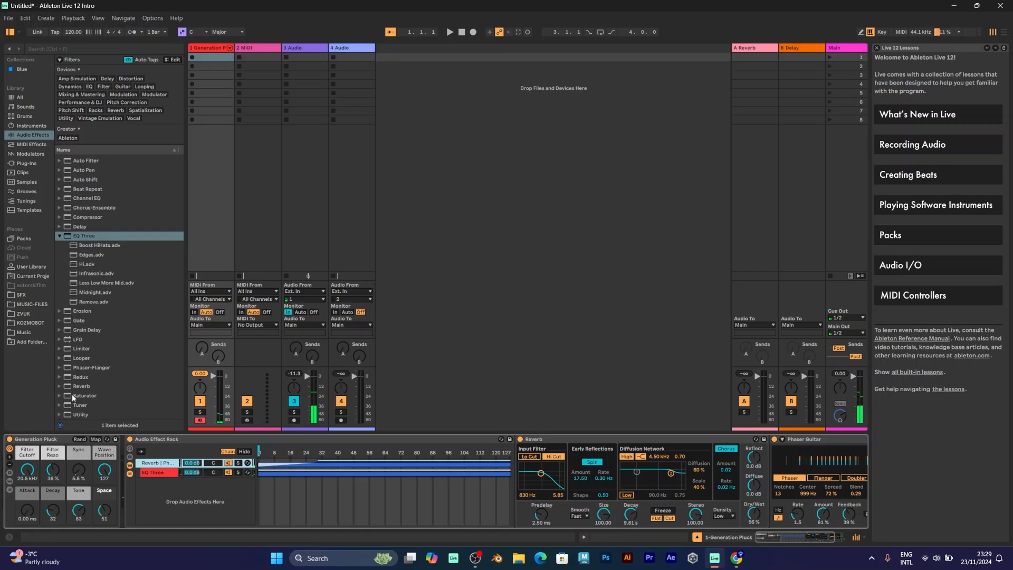
Add a Phaser-Flanger chain with a zone from 0 to about 26, and set its Feedback to 44% and Rate to 1/8
left_click_drag(72, 369, 198, 496)
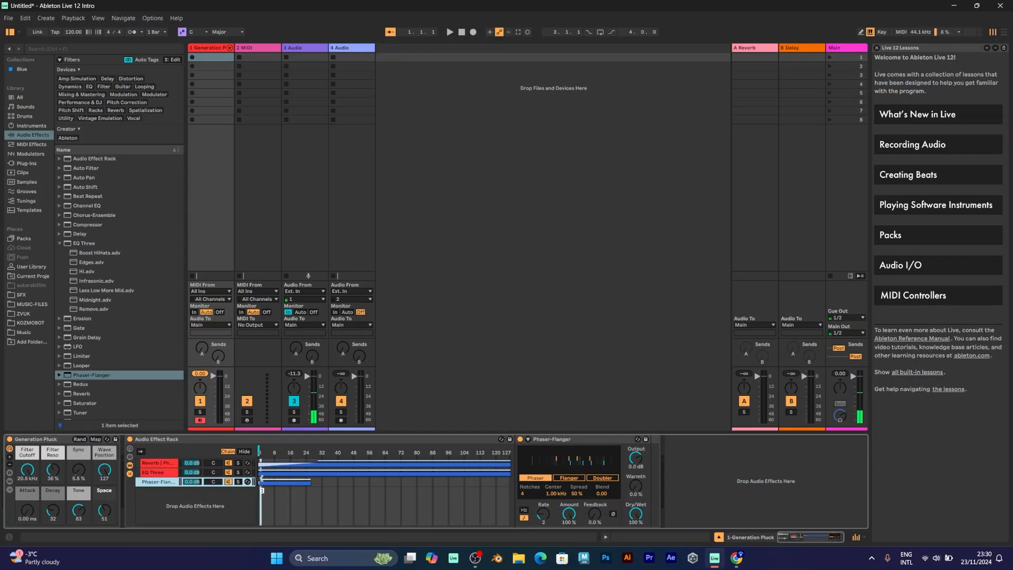
left_click_drag(261, 478, 290, 479)
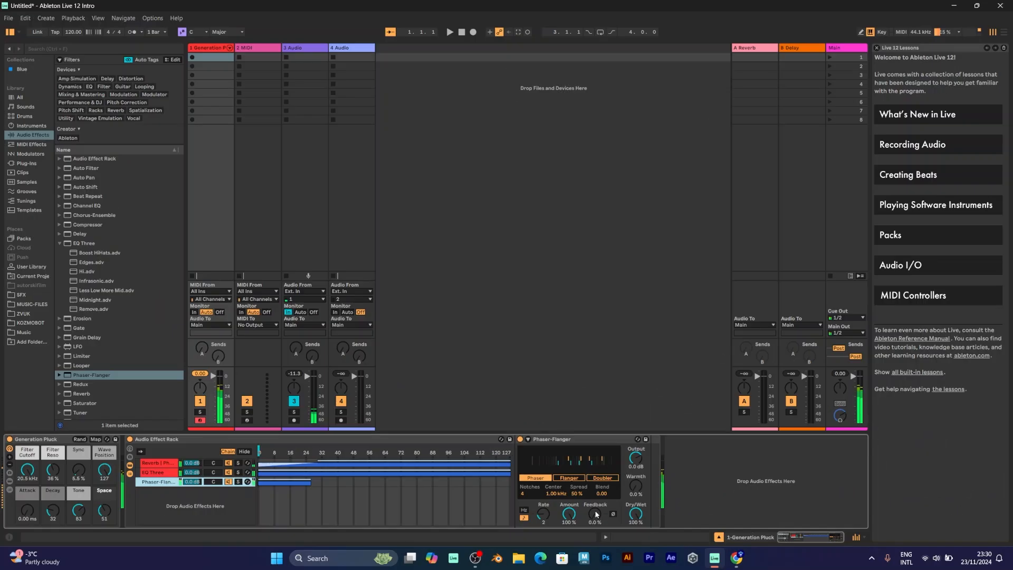
left_click_drag(595, 515, 595, 496)
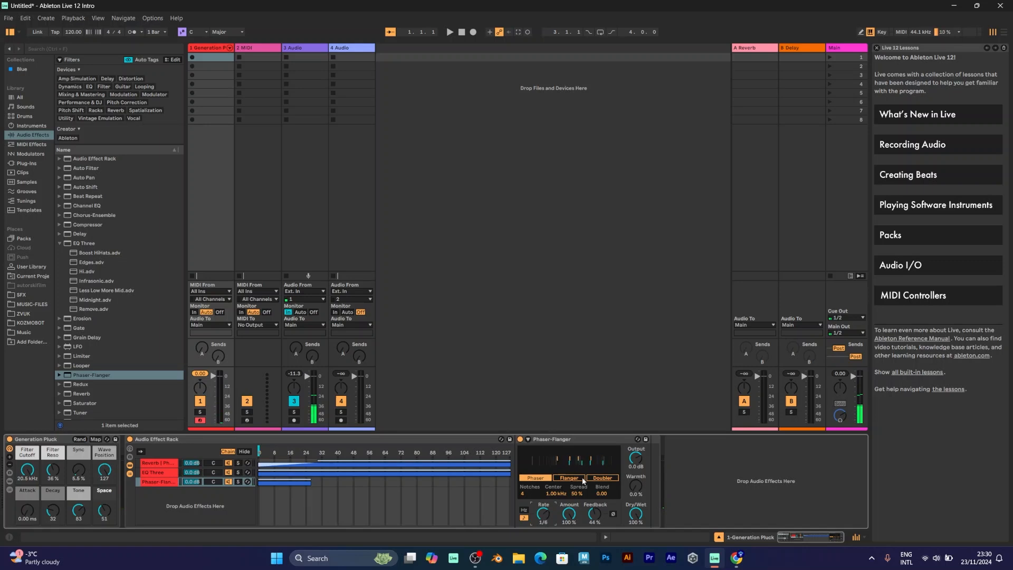
key("a")
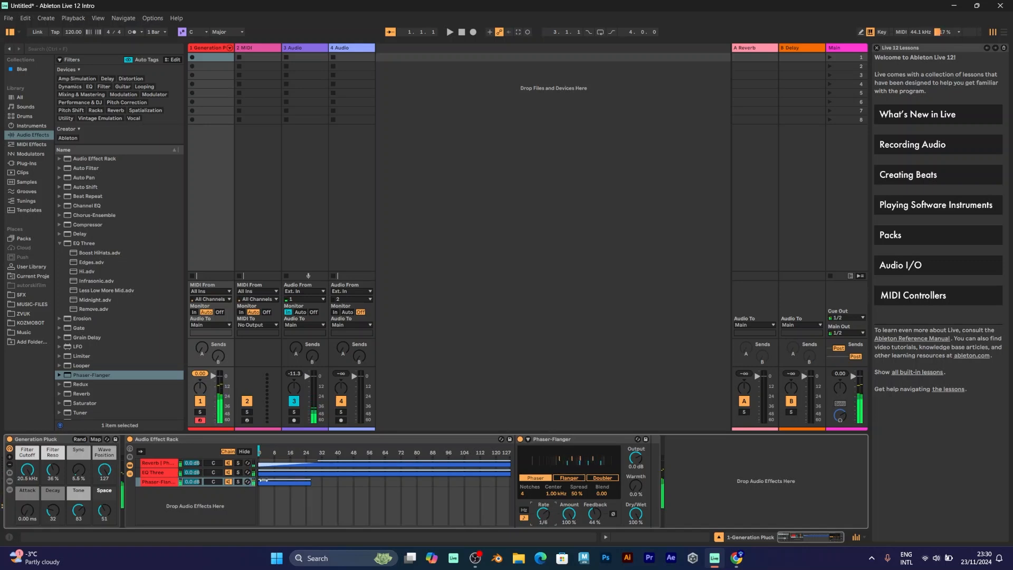
End the Phaser-Flanger and EQ Three chain zones at about 51, fading the Phaser-Flanger out from about 46
mouse_move(261, 480)
left_mouse_down()
mouse_move(279, 481)
mouse_move(255, 481)
left_mouse_up()
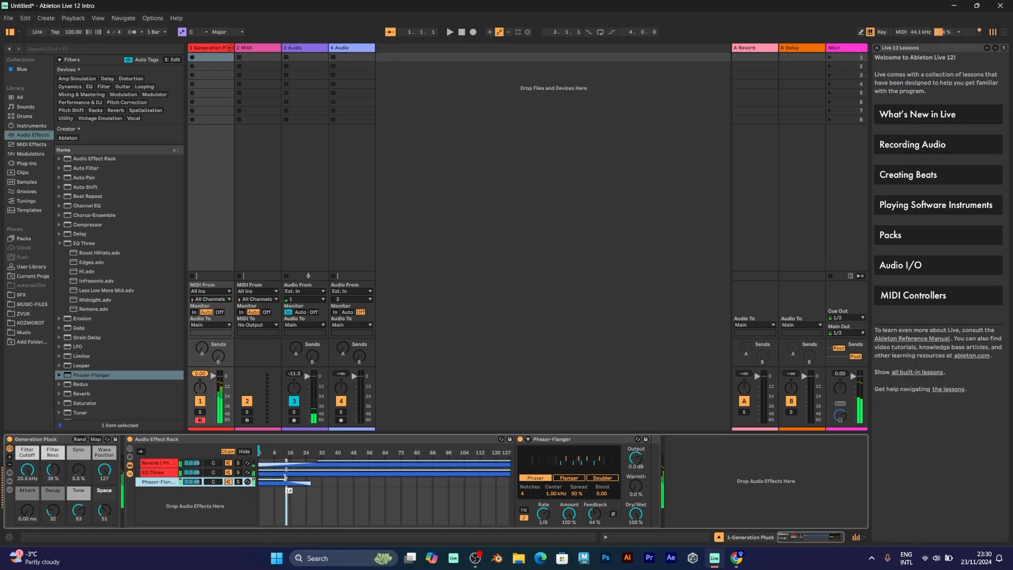
left_click_drag(316, 478, 293, 481)
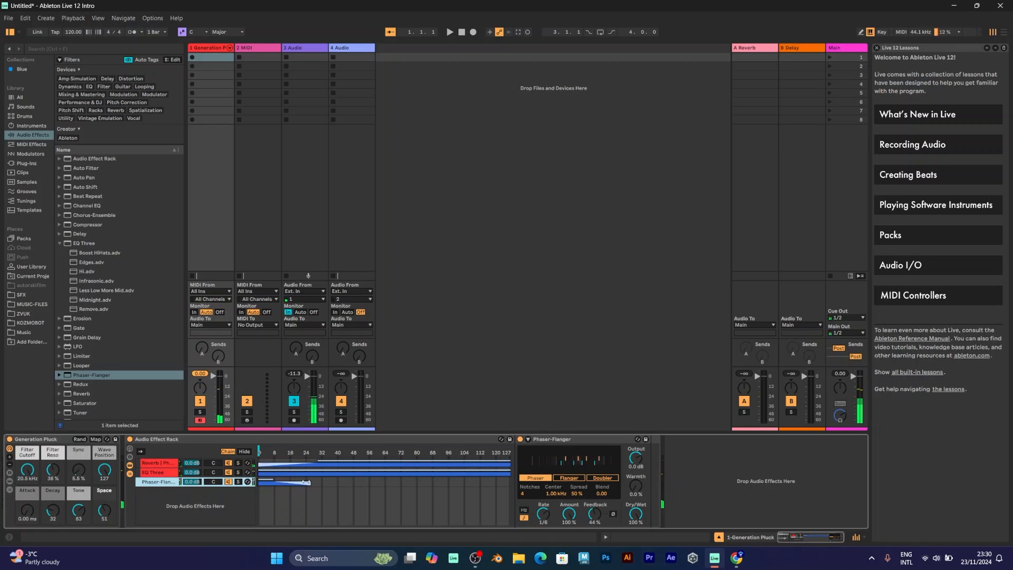
left_click_drag(342, 482, 276, 478)
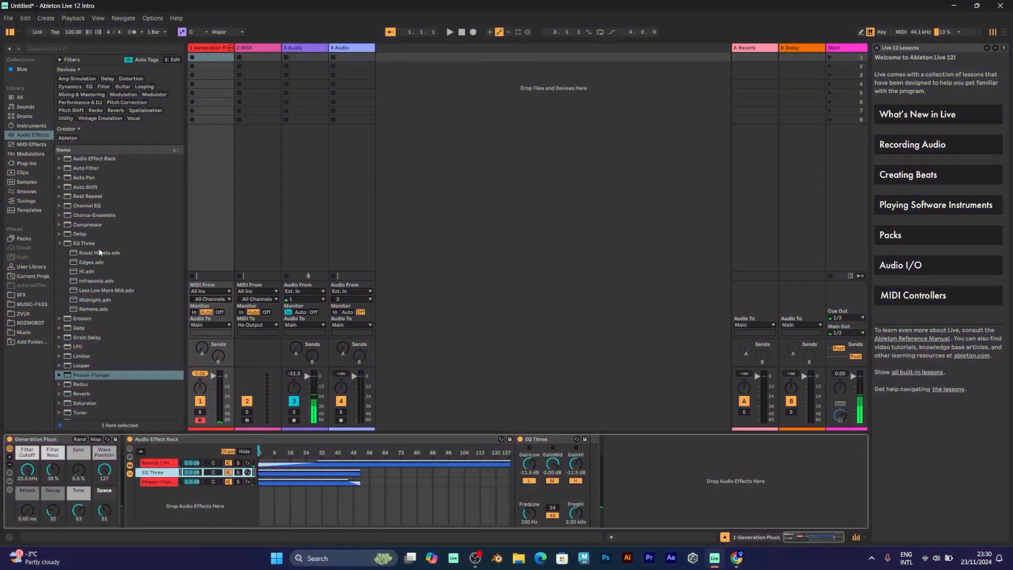
Add the Boost HiHats preset to the EQ Three chain and keep that chain's zone at full level without a fade-out
left_click_drag(97, 256, 158, 472)
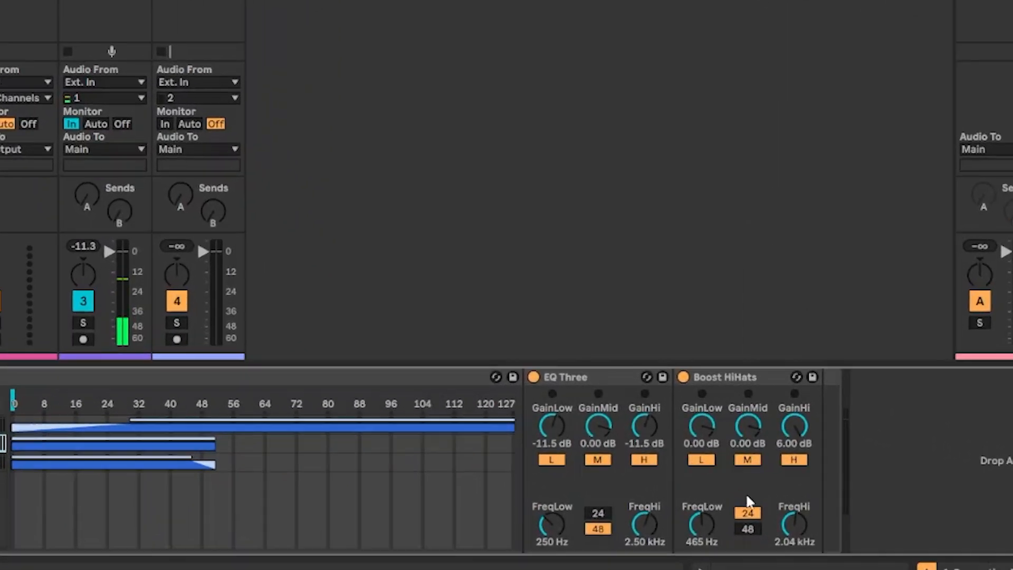
left_click_drag(719, 422, 719, 443)
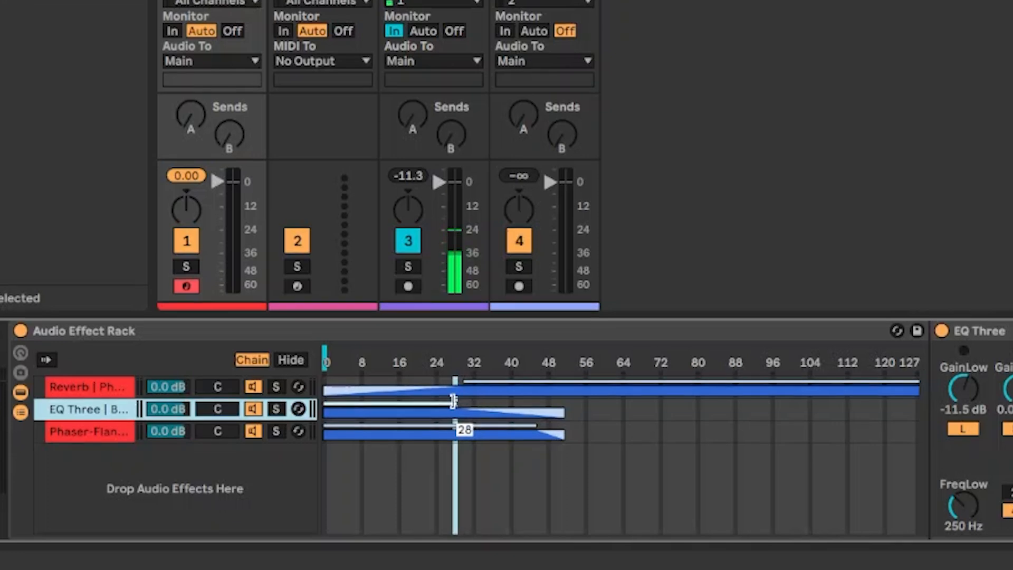
mouse_move(453, 400)
left_mouse_down()
mouse_move(358, 403)
mouse_move(562, 403)
left_mouse_up()
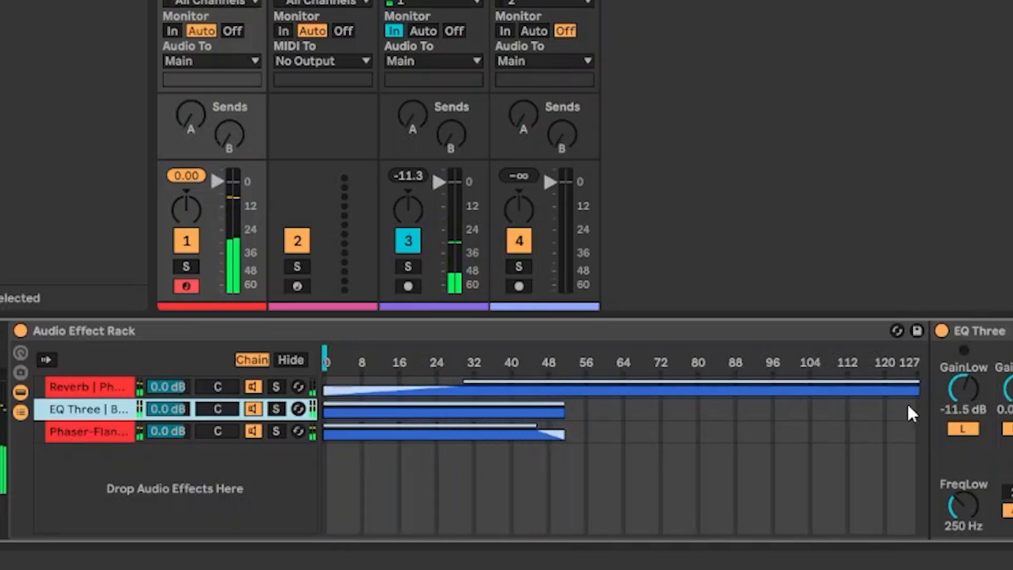
Shorten the Reverb chain's zone to end at about 51, with its fade-in reaching full level at about 20
mouse_move(918, 382)
left_mouse_down()
mouse_move(558, 390)
mouse_move(564, 375)
left_mouse_up()
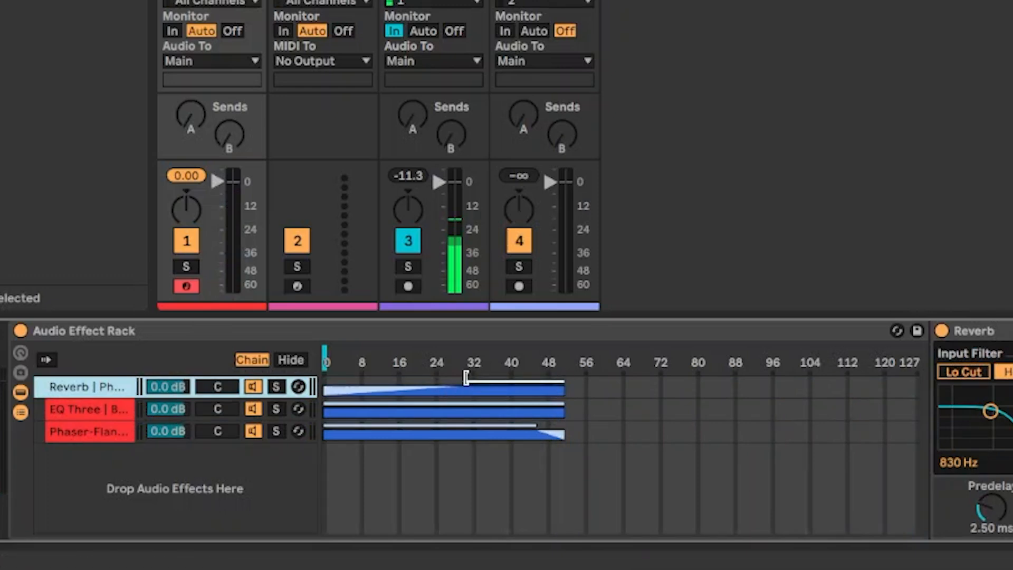
left_click_drag(463, 381, 417, 381)
mouse_move(562, 381)
left_mouse_down()
mouse_move(458, 391)
mouse_move(561, 389)
left_mouse_up()
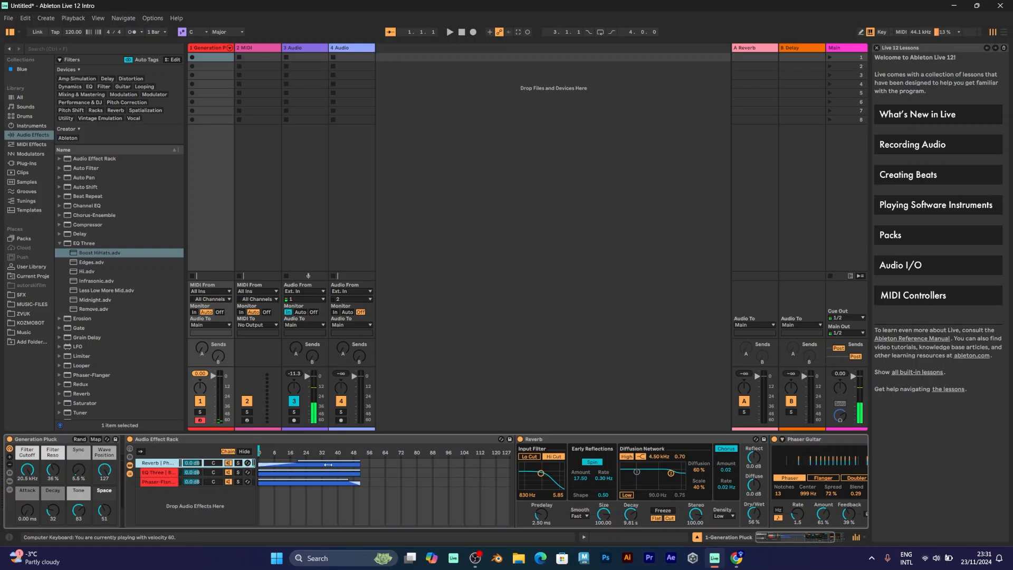
Add the Channel Strip Basic rack preset after the Audio Effect Rack on the Generation Pluck track
left_click(200, 441)
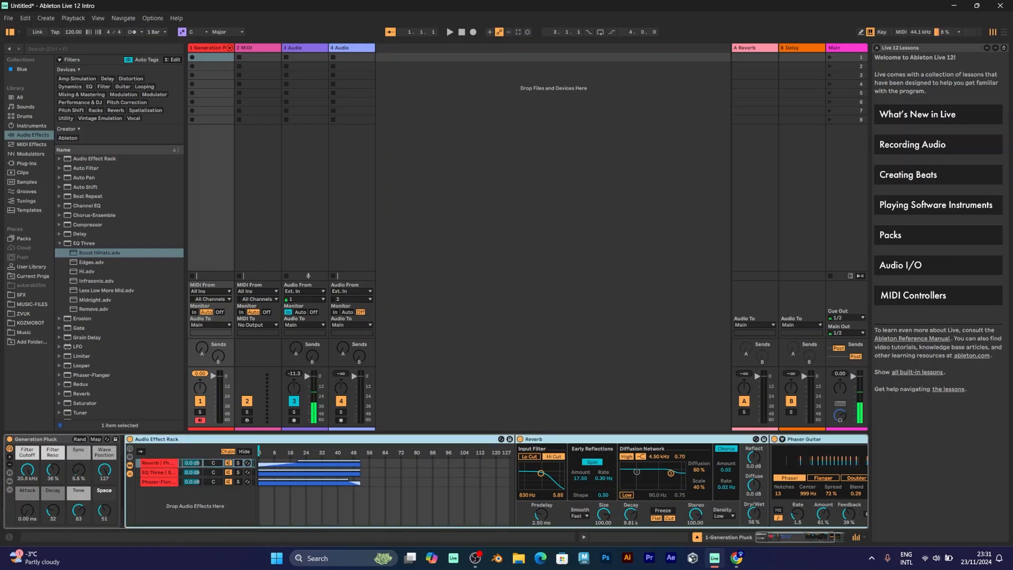
left_click(771, 539)
left_click(60, 243)
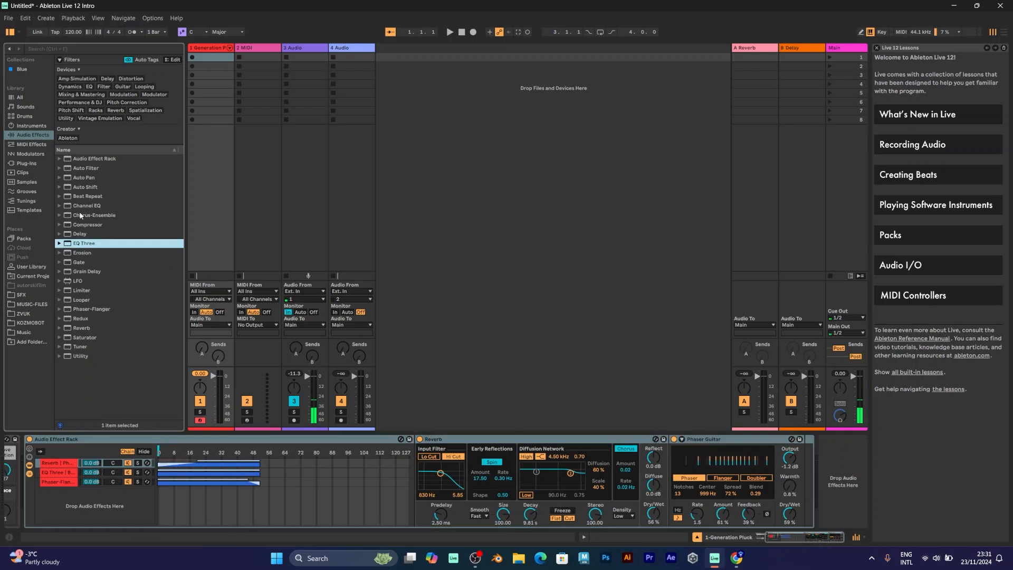
left_click(61, 159)
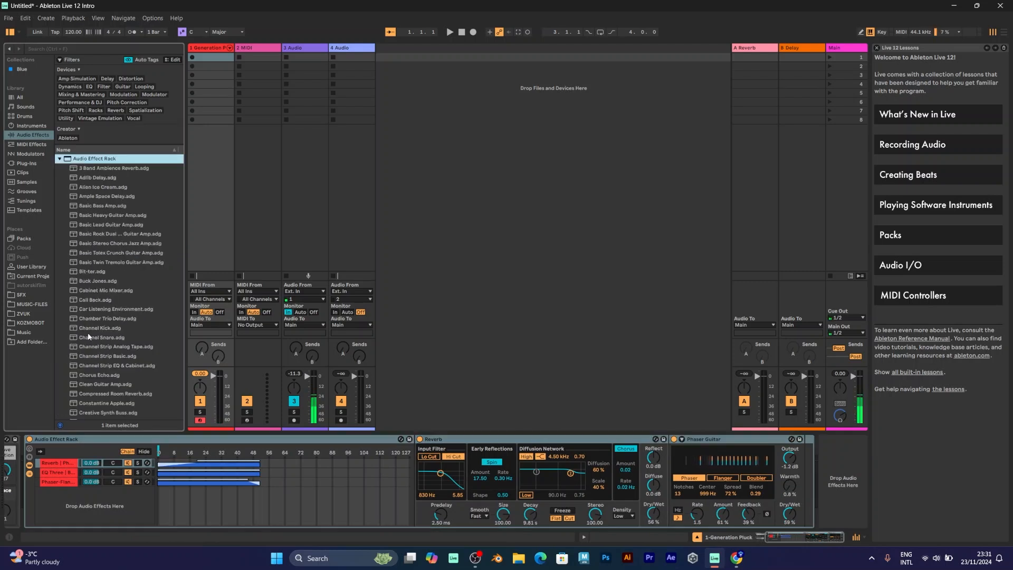
left_click_drag(89, 337, 822, 484)
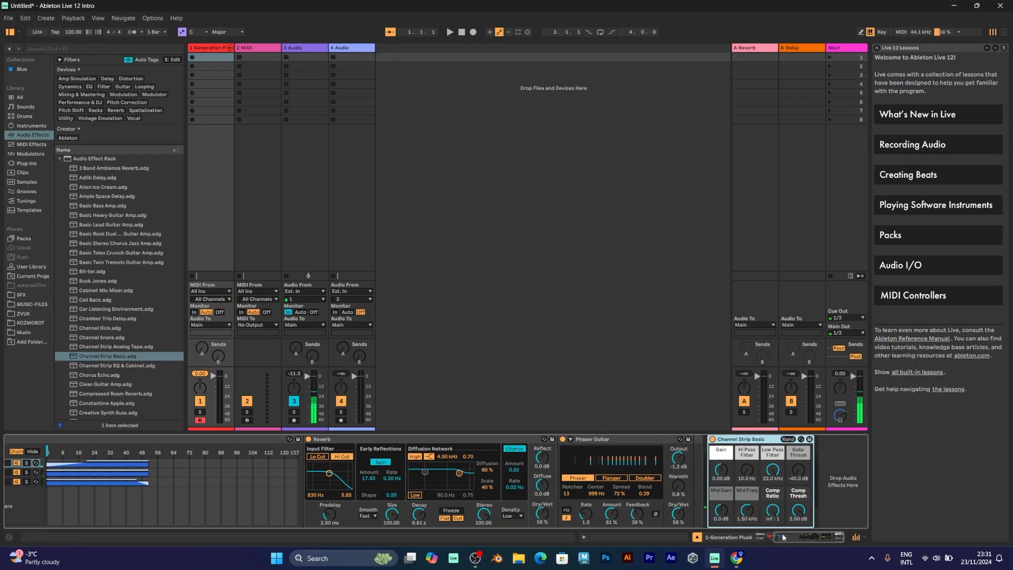
Hide the Audio Effect Rack's chains and devices, and add the Clean Guitar Amp preset after Channel Strip Basic
left_click_drag(783, 538, 760, 537)
left_click(128, 474)
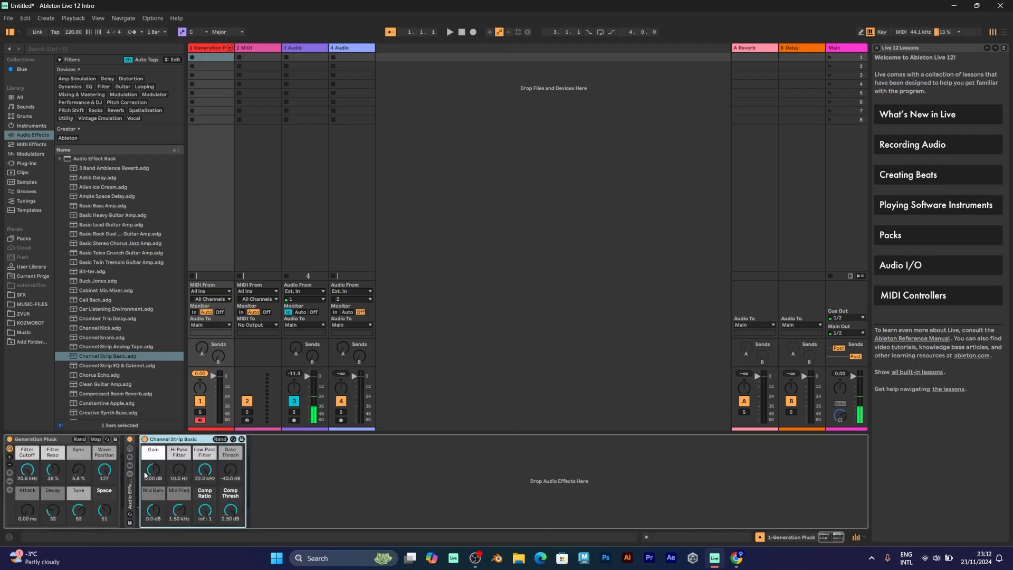
scroll(105, 388, "down", 2)
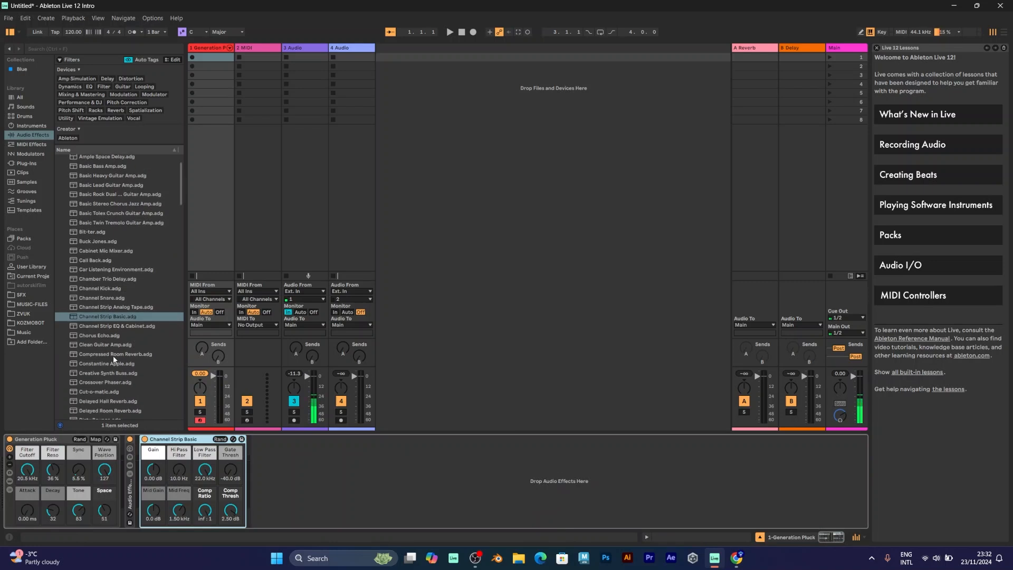
left_click_drag(119, 344, 126, 345)
left_click_drag(304, 476, 306, 477)
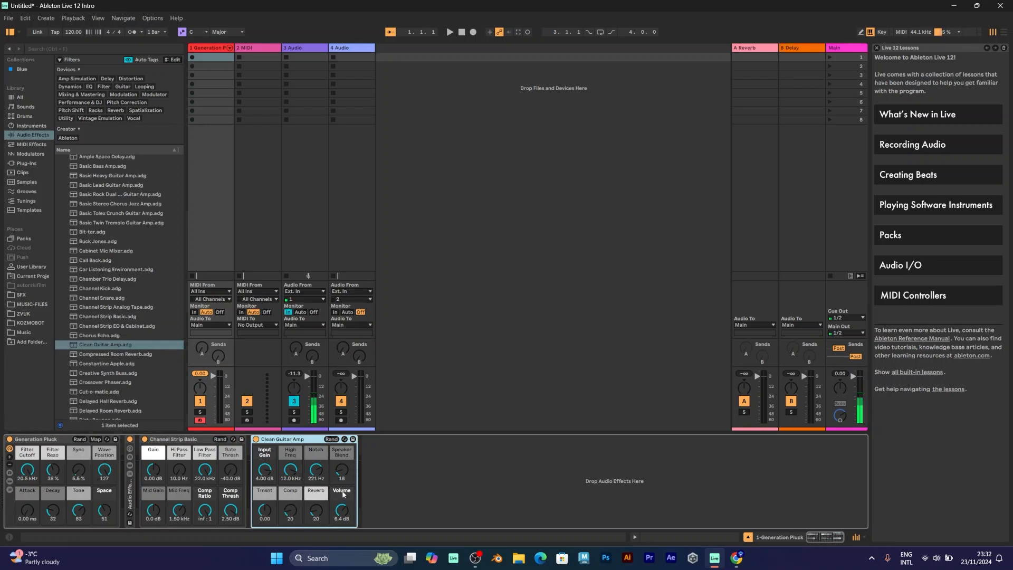
Set Clean Guitar Amp's Input Gain to -1.69 dB and Volume to 2.1 dB, and turn the device off
left_click_drag(265, 469, 265, 491)
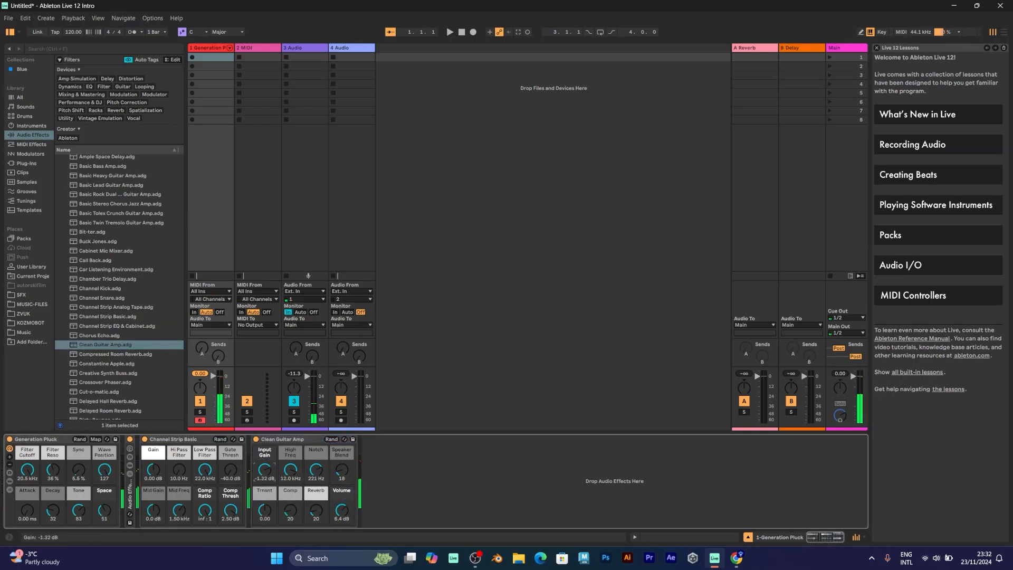
left_click_drag(341, 510, 342, 518)
left_click_drag(342, 510, 342, 520)
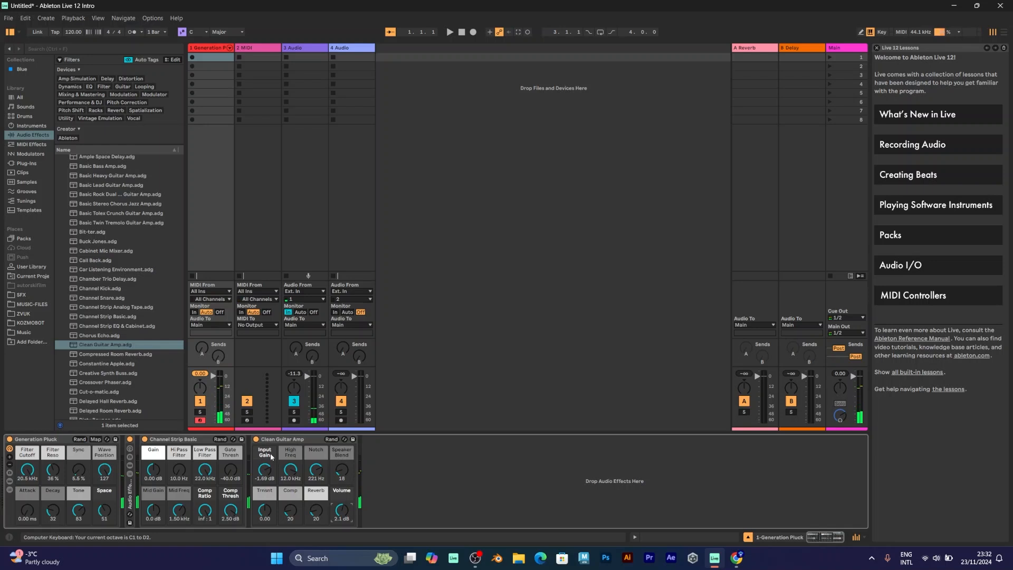
left_click(256, 439)
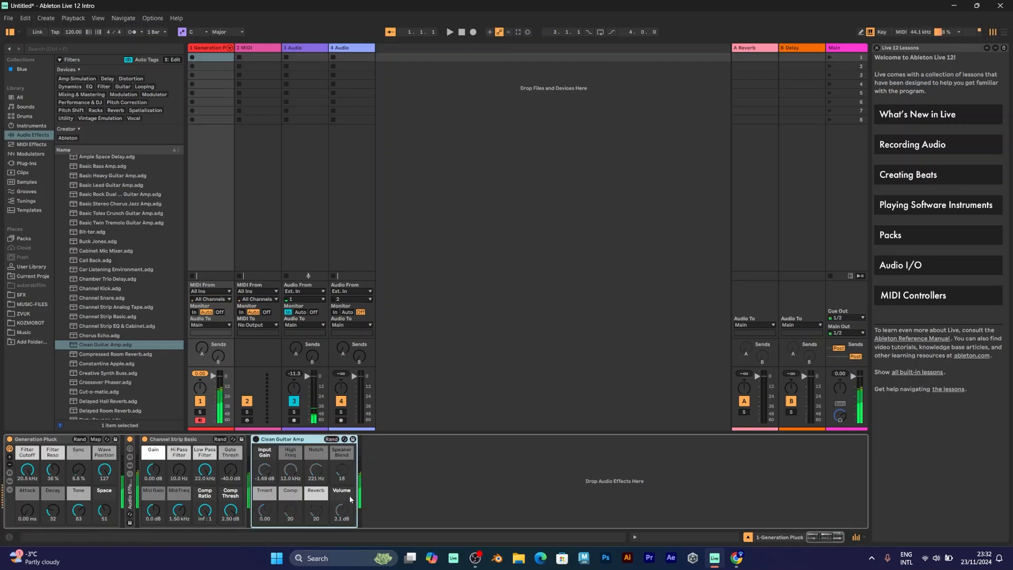
left_click(815, 537)
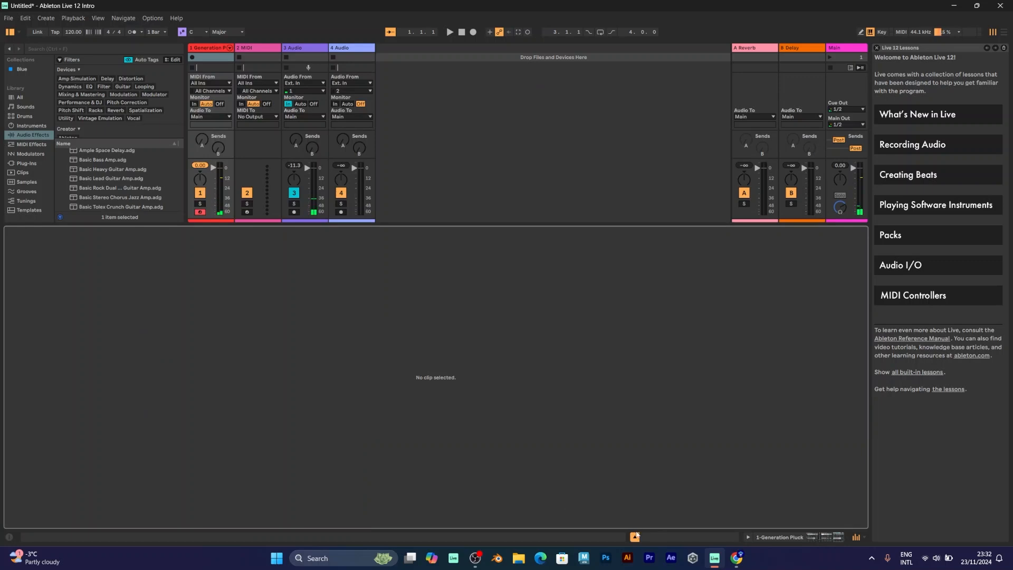
left_click(634, 538)
double_click(202, 49)
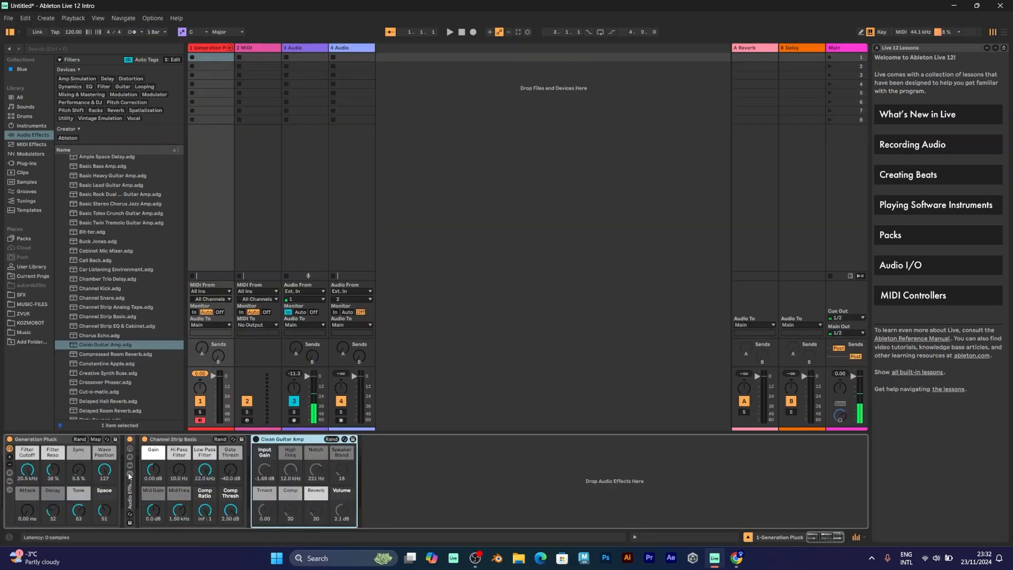
Show the Audio Effect Rack's chain list and add Channel Kick as a fourth chain with a zone from 0 to about 51
left_click(130, 476)
left_click(205, 472)
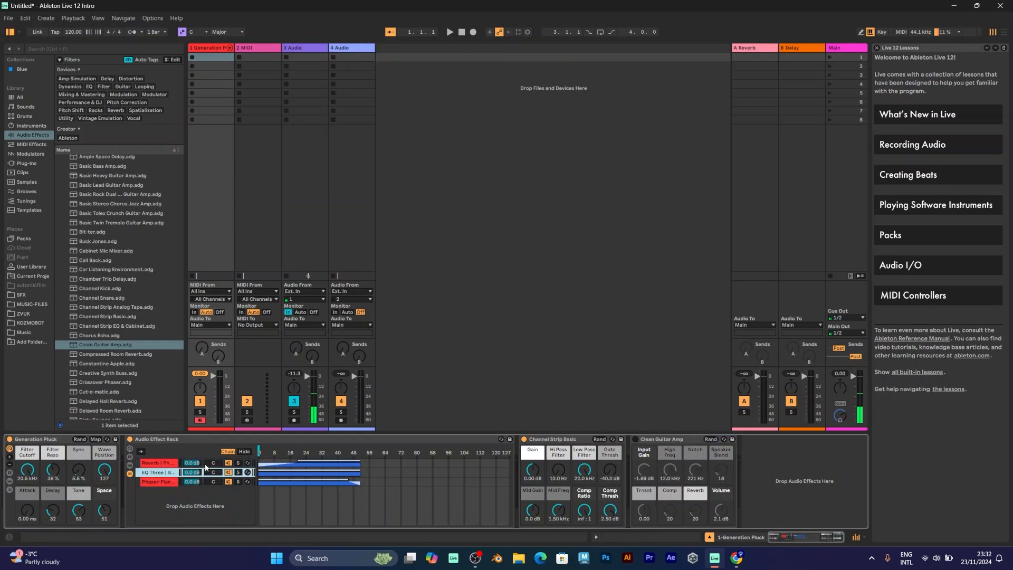
left_click_drag(132, 288, 188, 478)
scroll(100, 202, "up", 2)
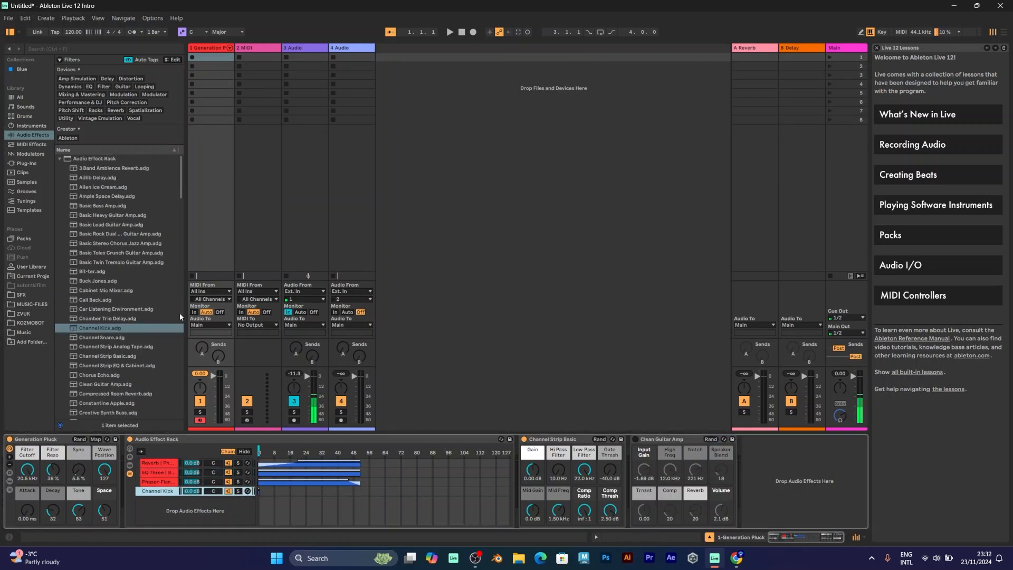
left_click_drag(262, 493, 364, 492)
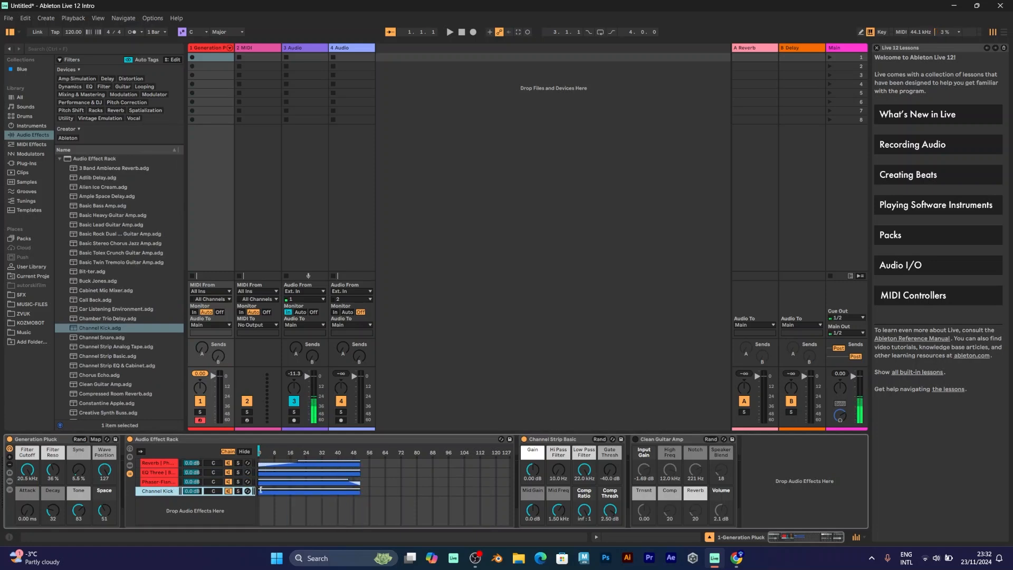
Try a fade-in up to about 15 and a fade-out from about 14 on the Channel Kick chain's zone
left_click_drag(260, 490, 285, 487)
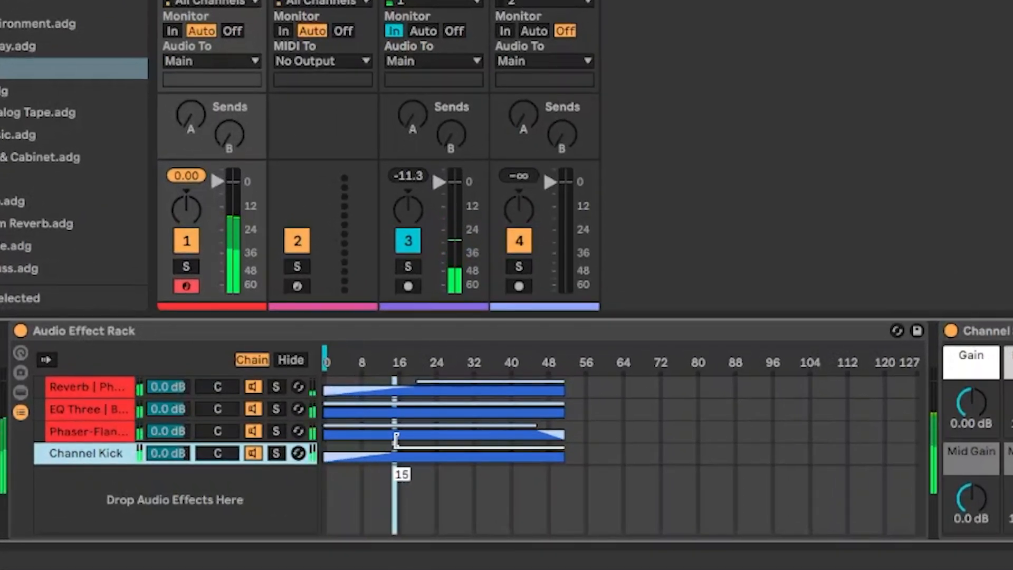
left_click_drag(369, 452, 313, 453)
left_click_drag(564, 447, 390, 434)
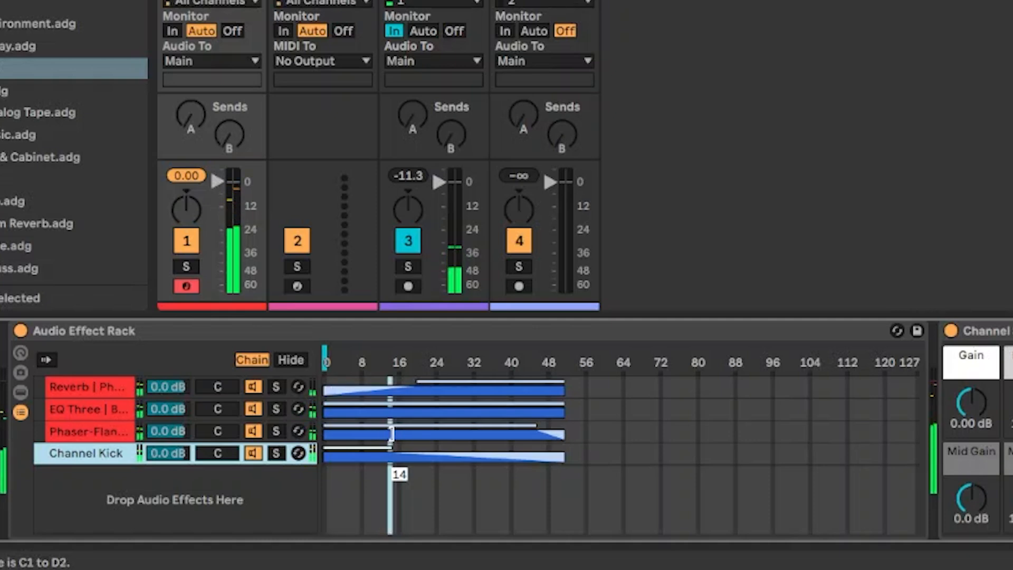
left_click_drag(390, 434, 564, 447)
left_click_drag(564, 385, 591, 375)
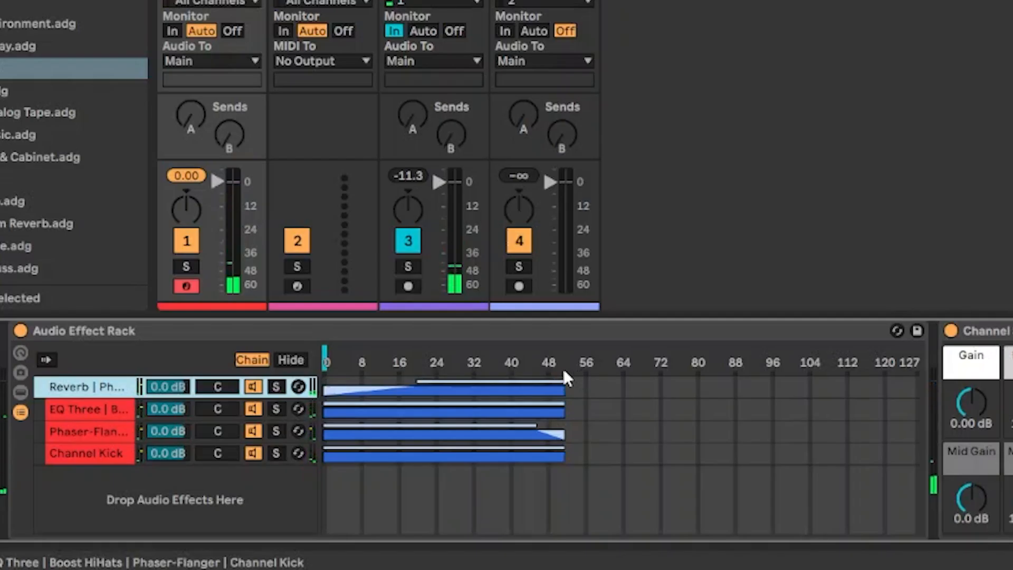